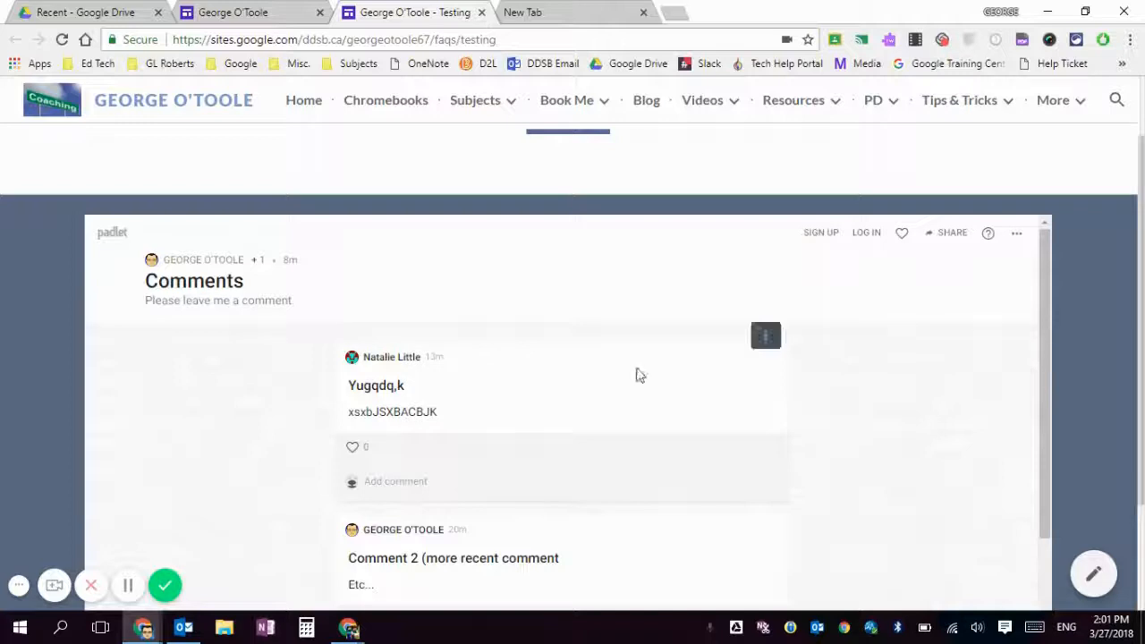
- Like the "Yugqdq,k" post in the Comments padlet embedded on the Testing page
{"action": "scroll", "coordinate": [872, 420], "scroll_direction": "down", "scroll_amount": 1}
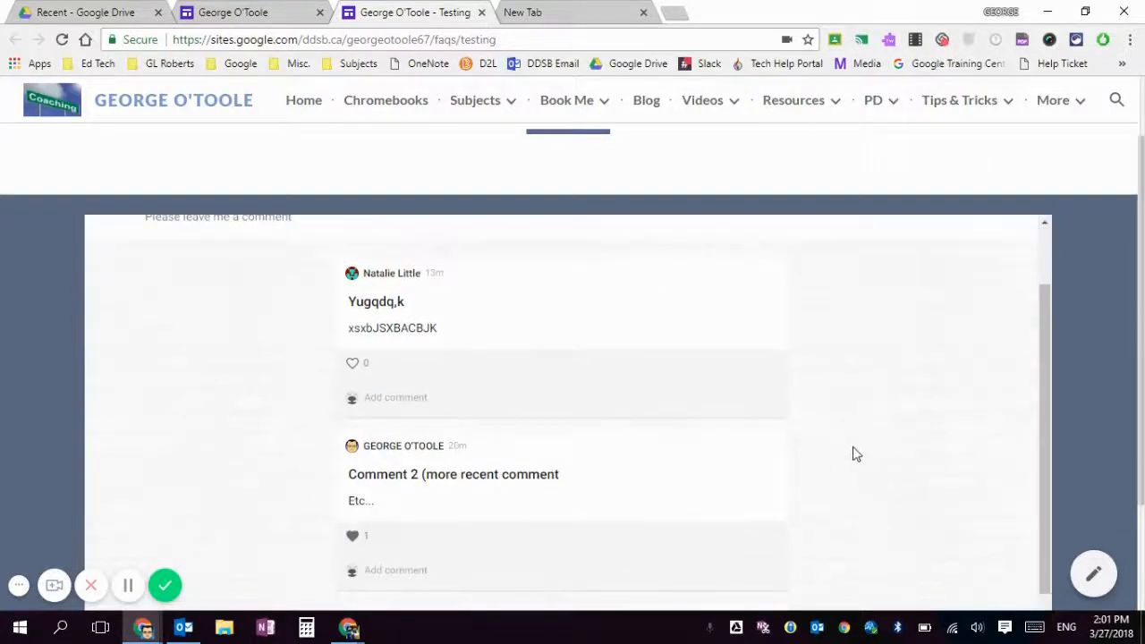
{"action": "scroll", "coordinate": [850, 453], "scroll_direction": "down", "scroll_amount": 1}
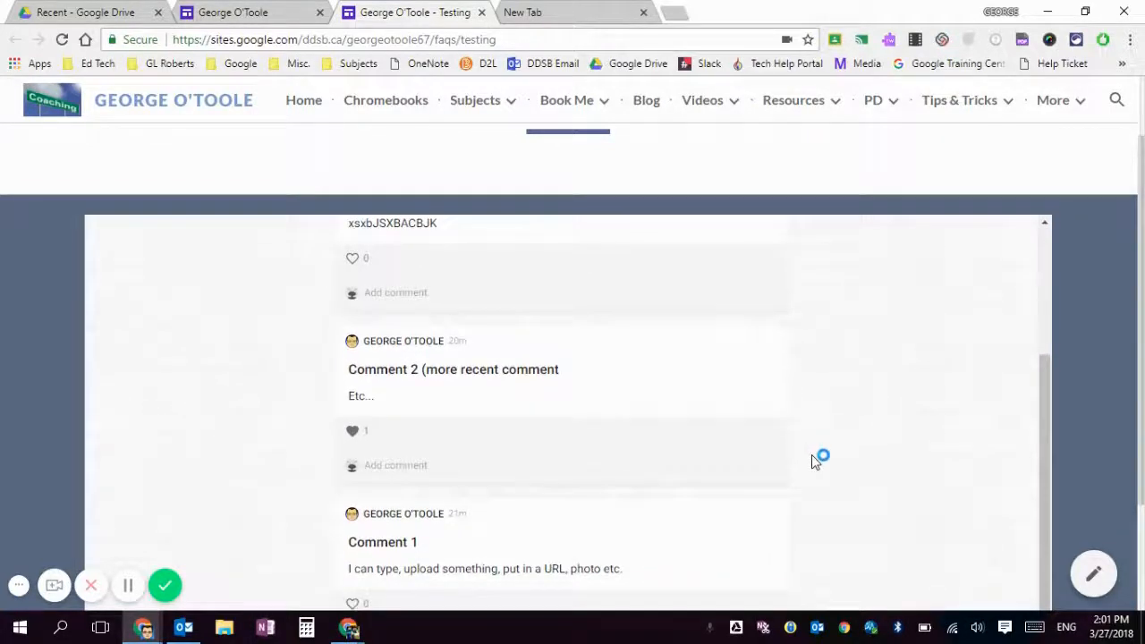
{"action": "scroll", "coordinate": [814, 456], "scroll_direction": "down", "scroll_amount": 2}
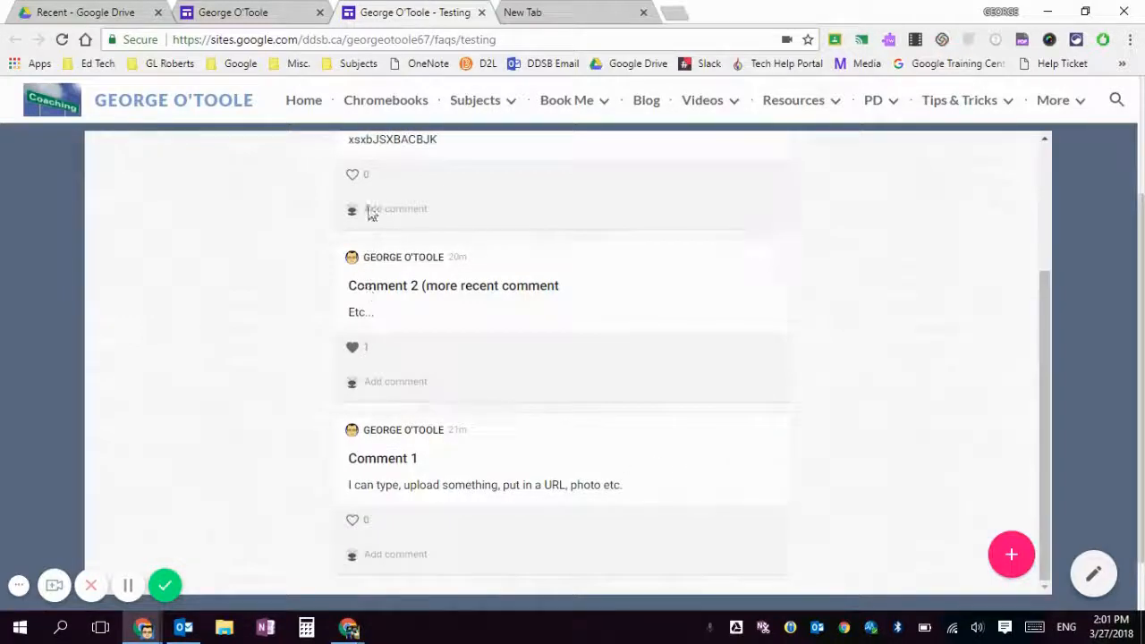
{"action": "left_click", "coordinate": [351, 177]}
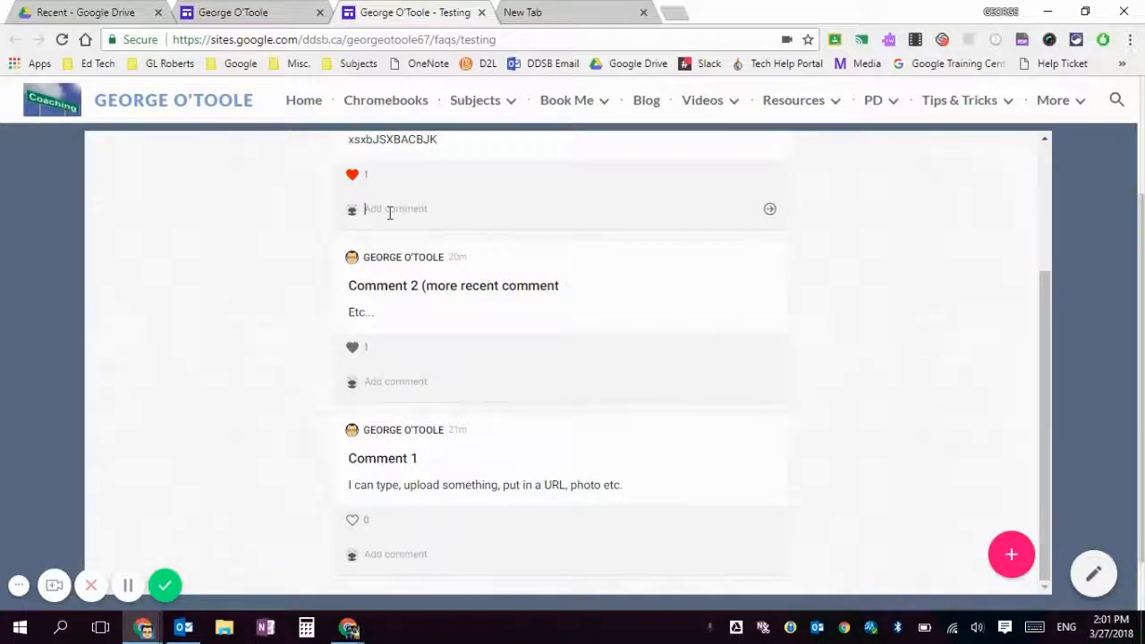
- Add a post to the Comments padlet titled "Blog about Music" with the text "I really liked your blog about music!"
{"action": "scroll", "coordinate": [677, 389], "scroll_direction": "up", "scroll_amount": 1}
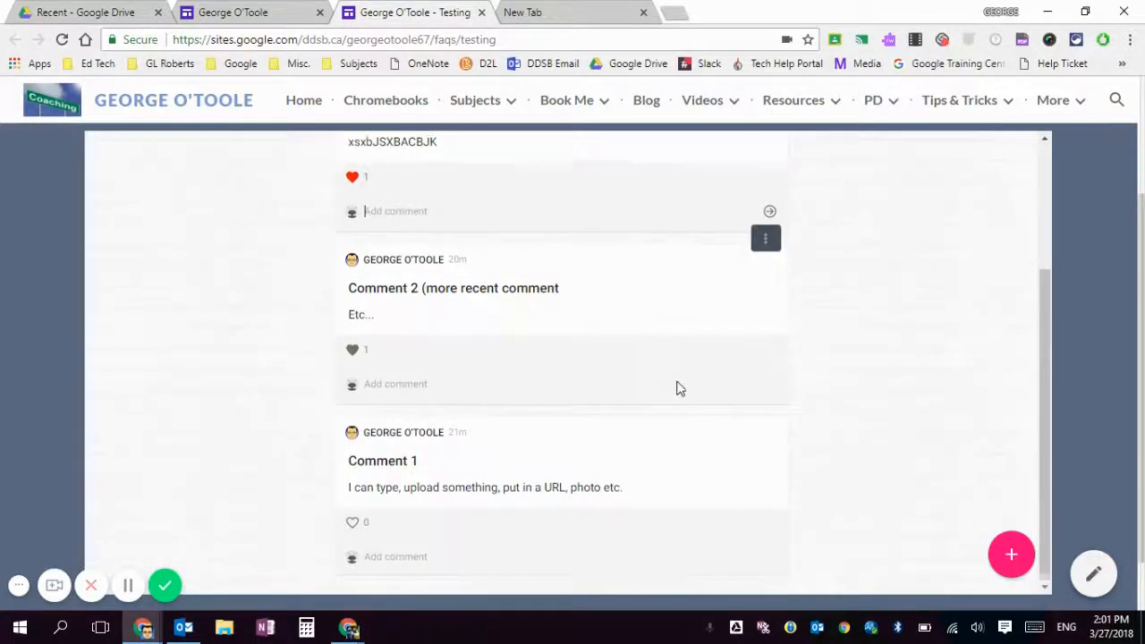
{"action": "scroll", "coordinate": [677, 385], "scroll_direction": "up", "scroll_amount": 2}
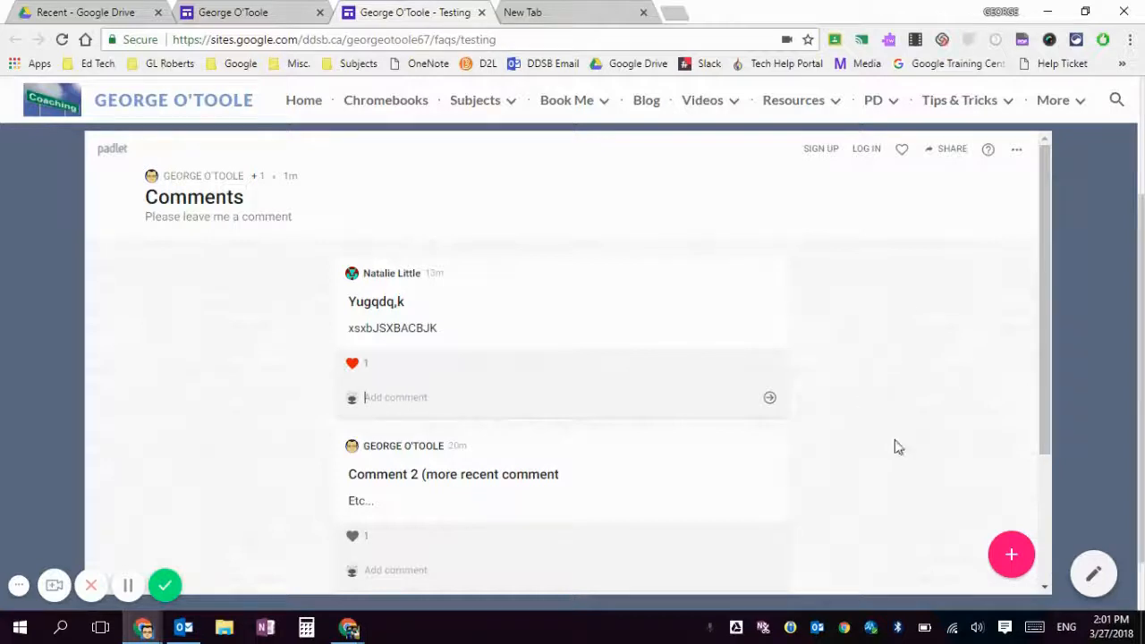
{"action": "left_click", "coordinate": [1011, 558]}
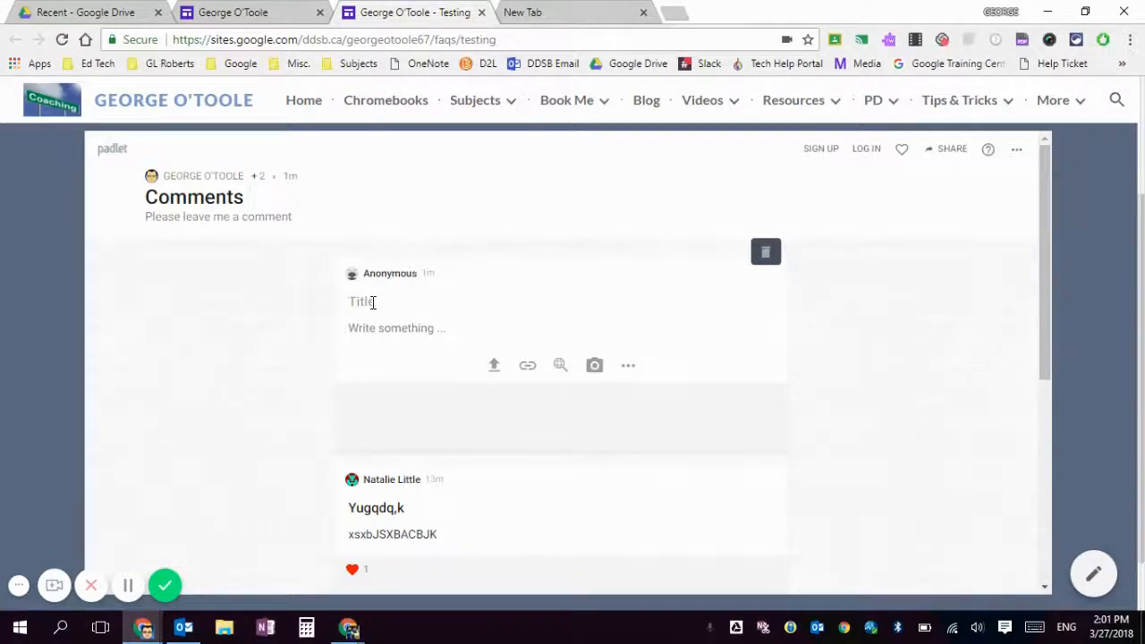
{"action": "type", "text": "Blog about Music"}
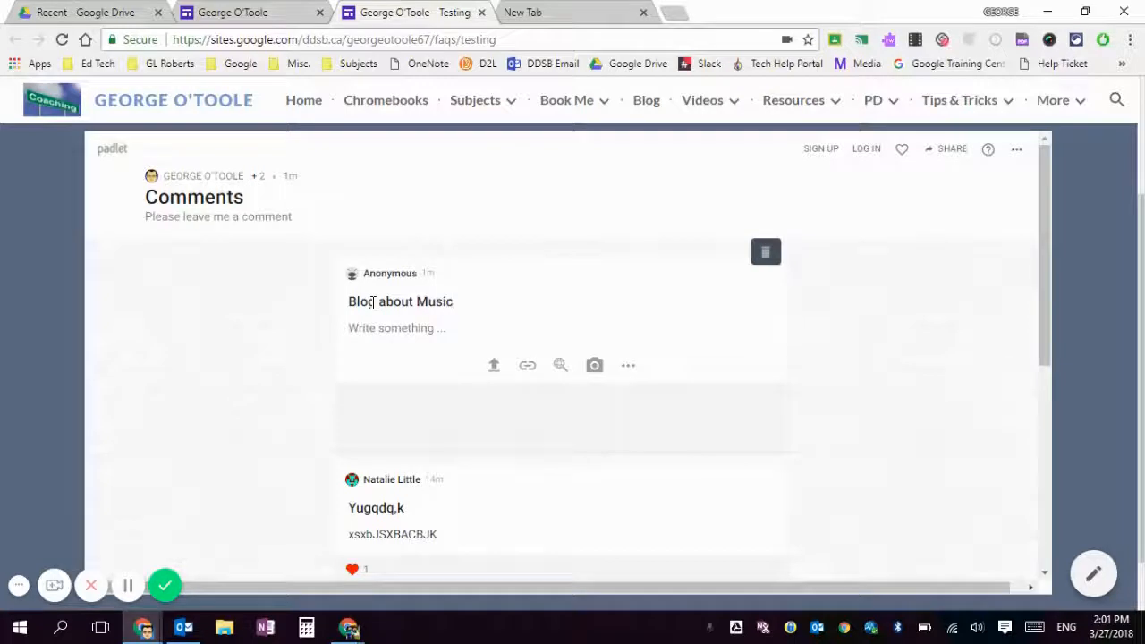
{"action": "left_click", "coordinate": [407, 338]}
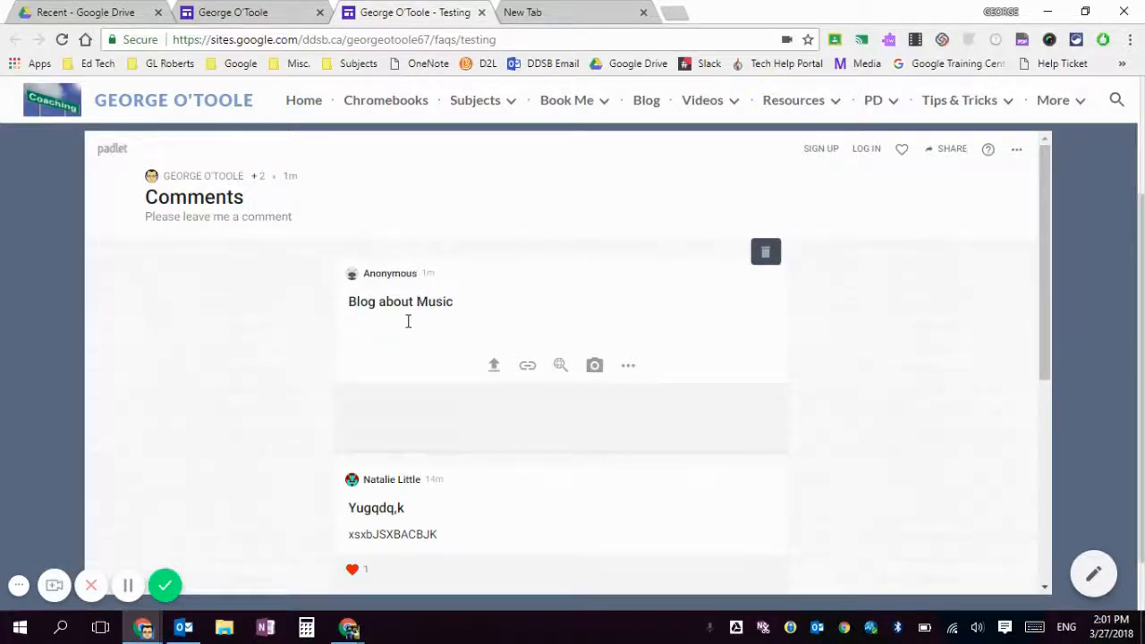
{"action": "type", "text": "I really liked yo"}
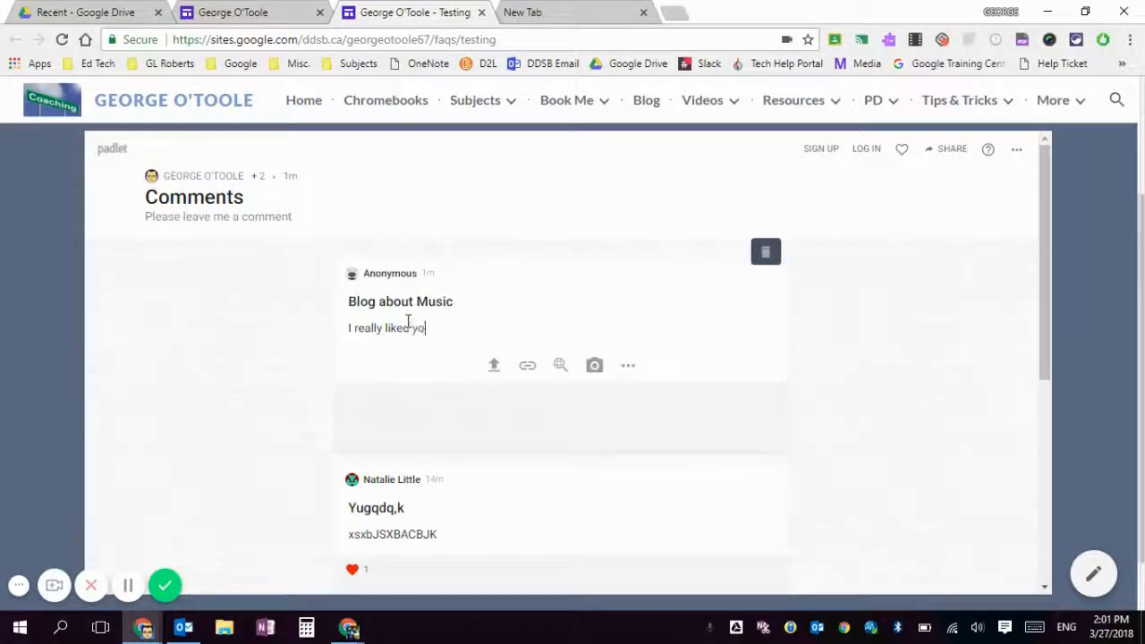
{"action": "type", "text": "ur blog about music!"}
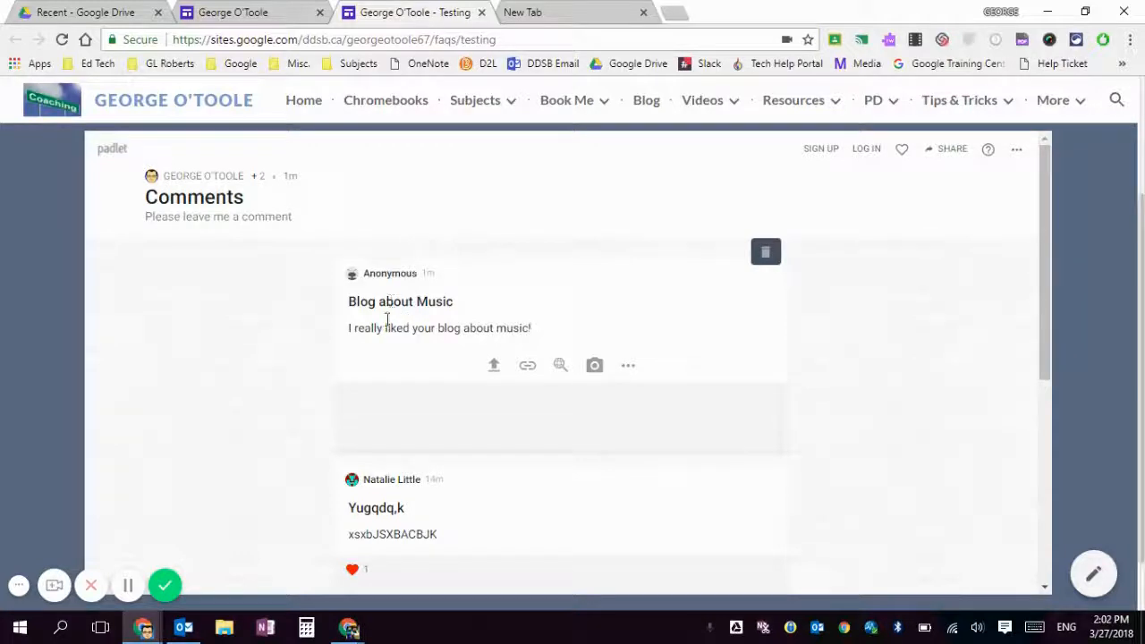
- Examine the new post's file upload, link and additional attachment options, dismissing each without attaching anything
{"action": "left_click", "coordinate": [495, 369]}
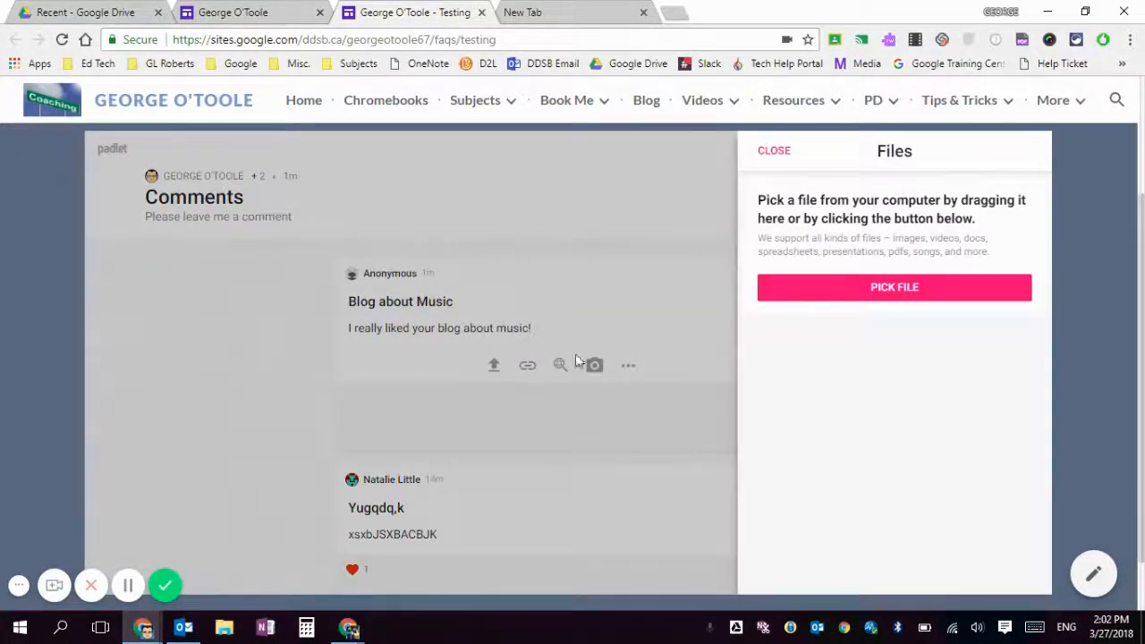
{"action": "left_click", "coordinate": [526, 369]}
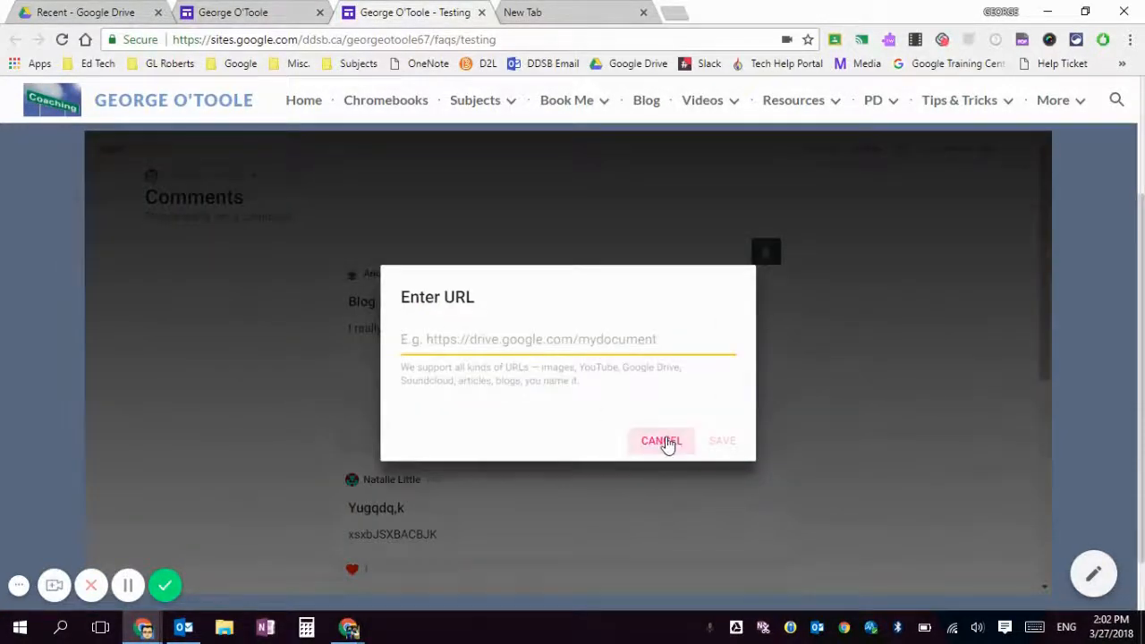
{"action": "left_click", "coordinate": [668, 444]}
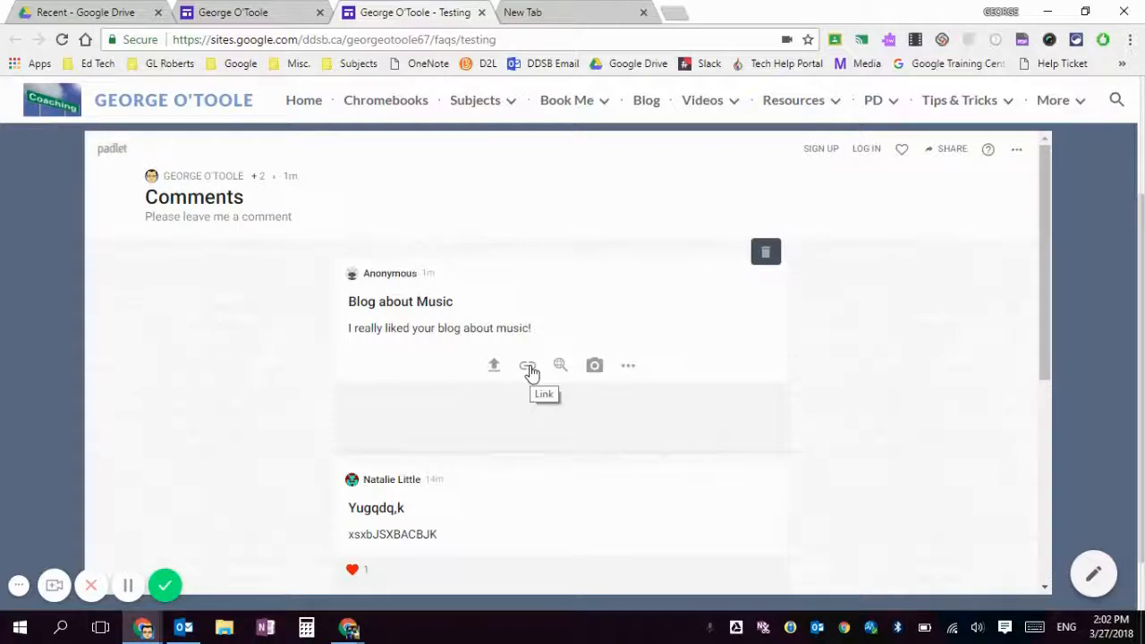
{"action": "left_click", "coordinate": [631, 368]}
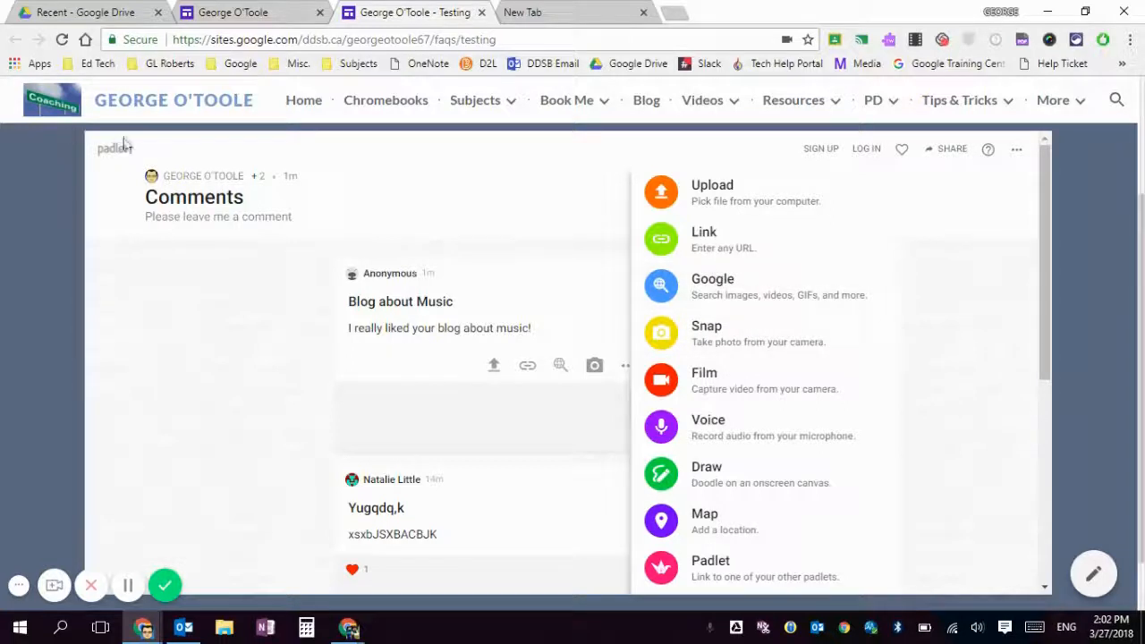
{"action": "left_click", "coordinate": [416, 365]}
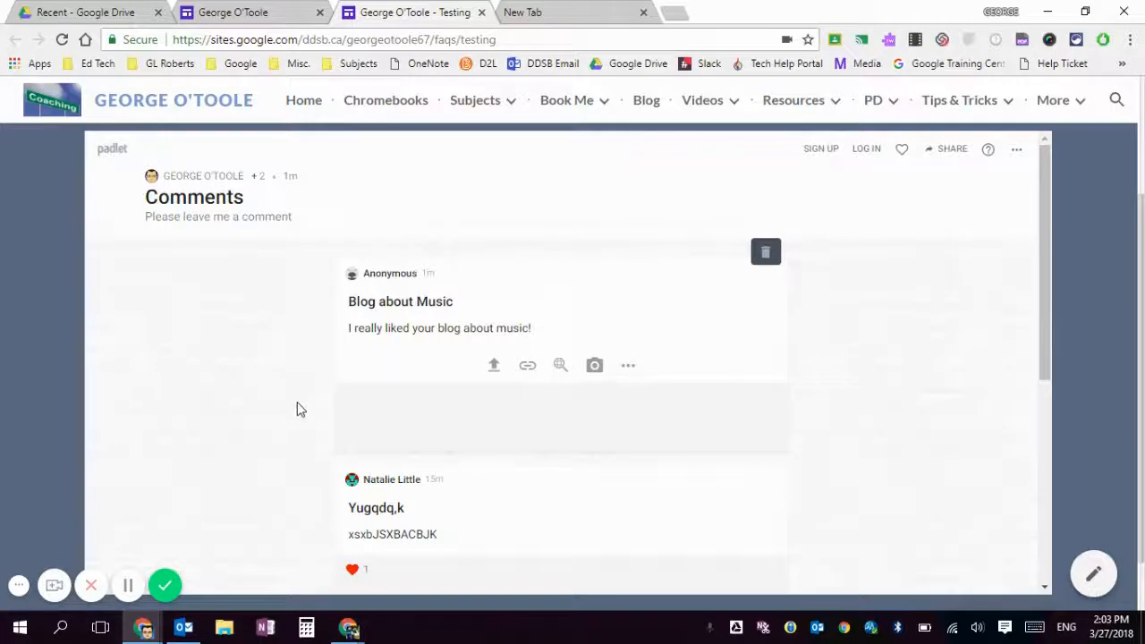
- Review the posts in the embedded Comments padlet and how it sits on the Testing page
{"action": "scroll", "coordinate": [301, 406], "scroll_direction": "down", "scroll_amount": 1}
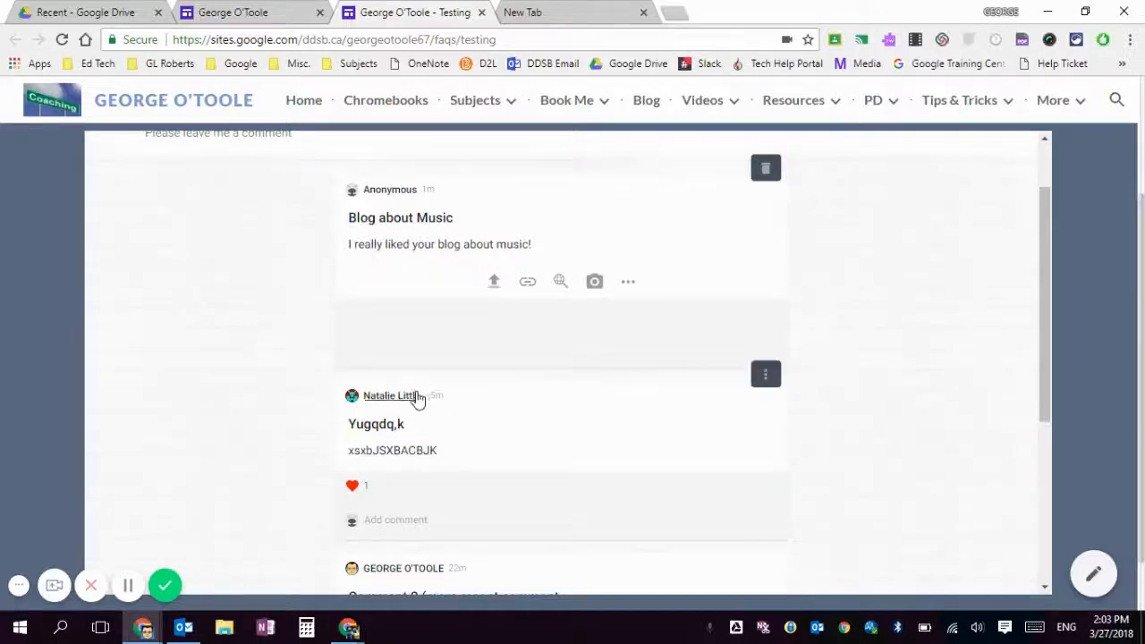
{"action": "scroll", "coordinate": [415, 398], "scroll_direction": "down", "scroll_amount": 1}
{"action": "scroll", "coordinate": [416, 402], "scroll_direction": "down", "scroll_amount": 1}
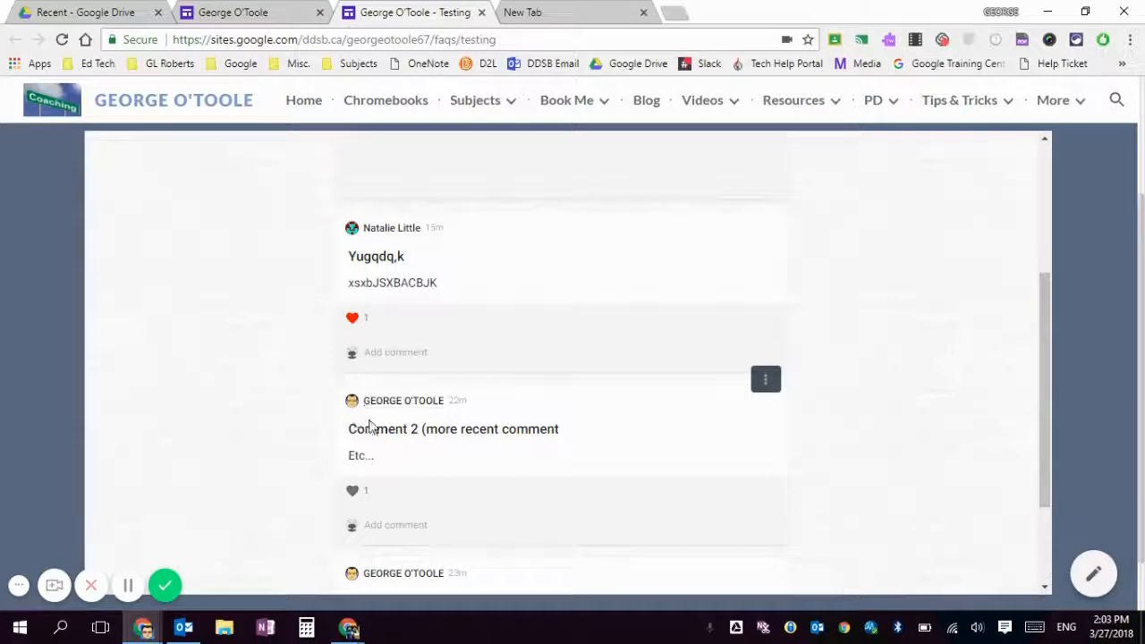
{"action": "scroll", "coordinate": [374, 461], "scroll_direction": "down", "scroll_amount": 1}
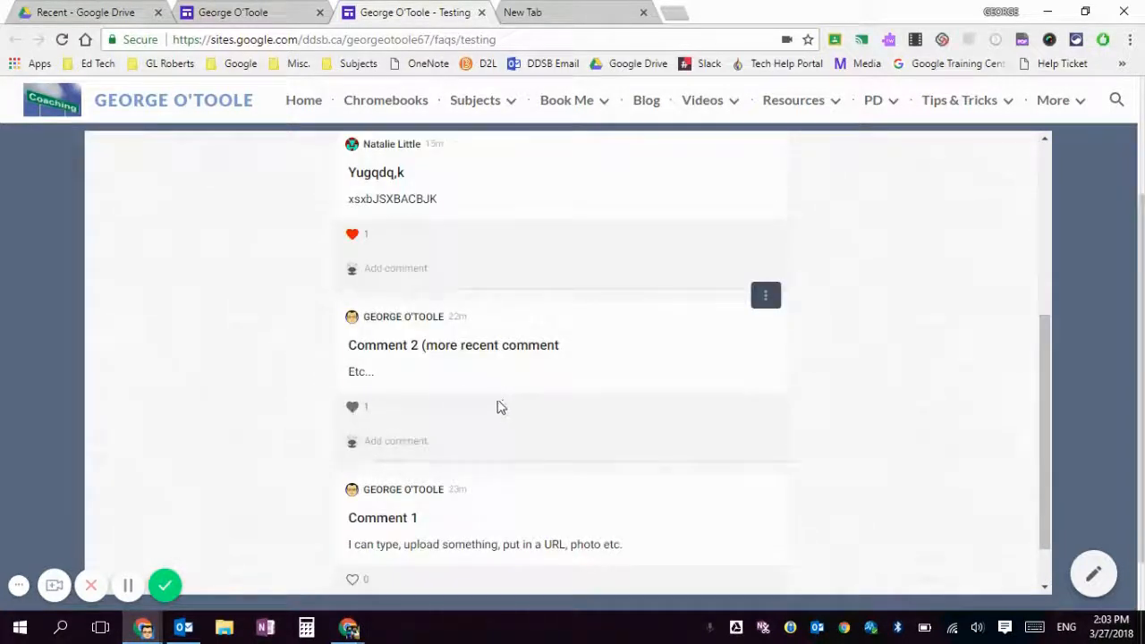
{"action": "scroll", "coordinate": [490, 400], "scroll_direction": "up", "scroll_amount": 4}
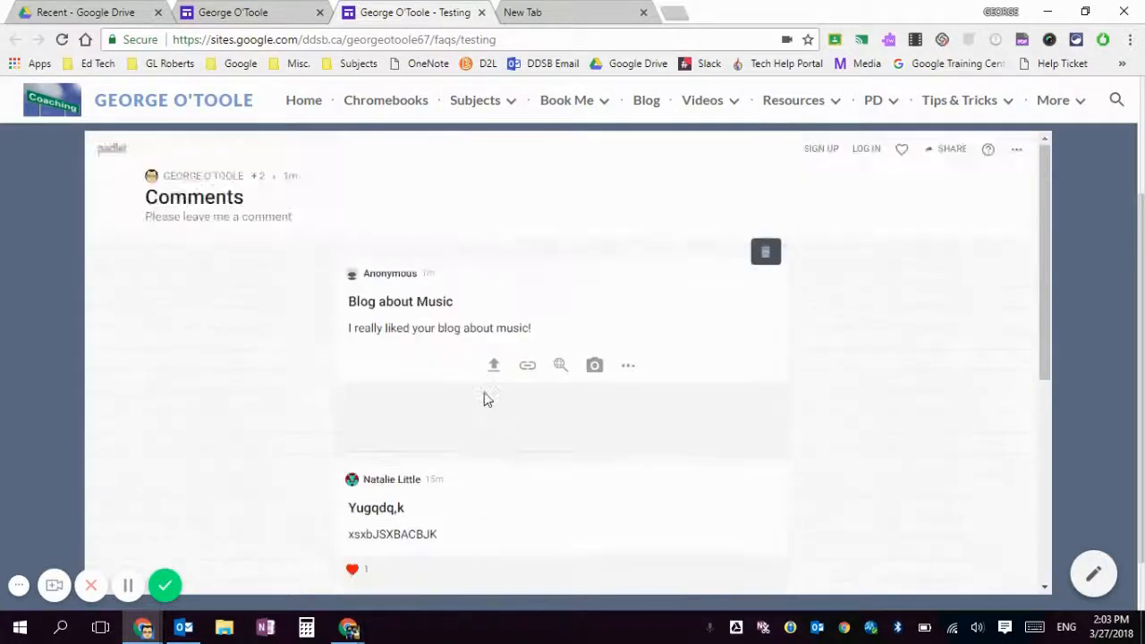
{"action": "scroll", "coordinate": [481, 394], "scroll_direction": "up", "scroll_amount": 2}
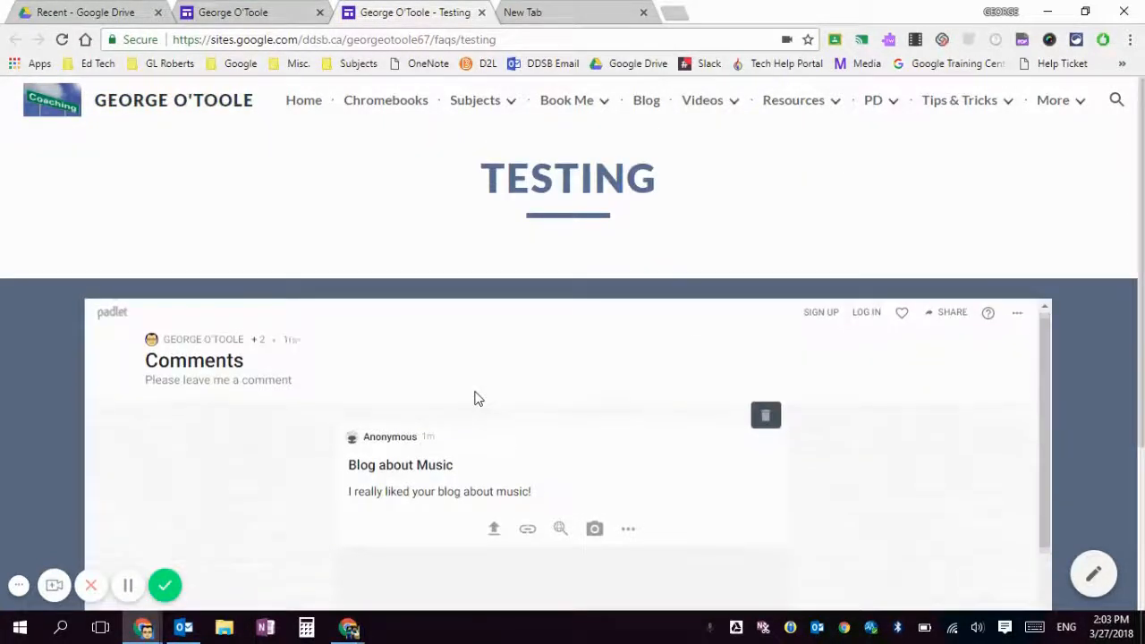
{"action": "scroll", "coordinate": [474, 399], "scroll_direction": "down", "scroll_amount": 1}
{"action": "scroll", "coordinate": [473, 399], "scroll_direction": "up", "scroll_amount": 1}
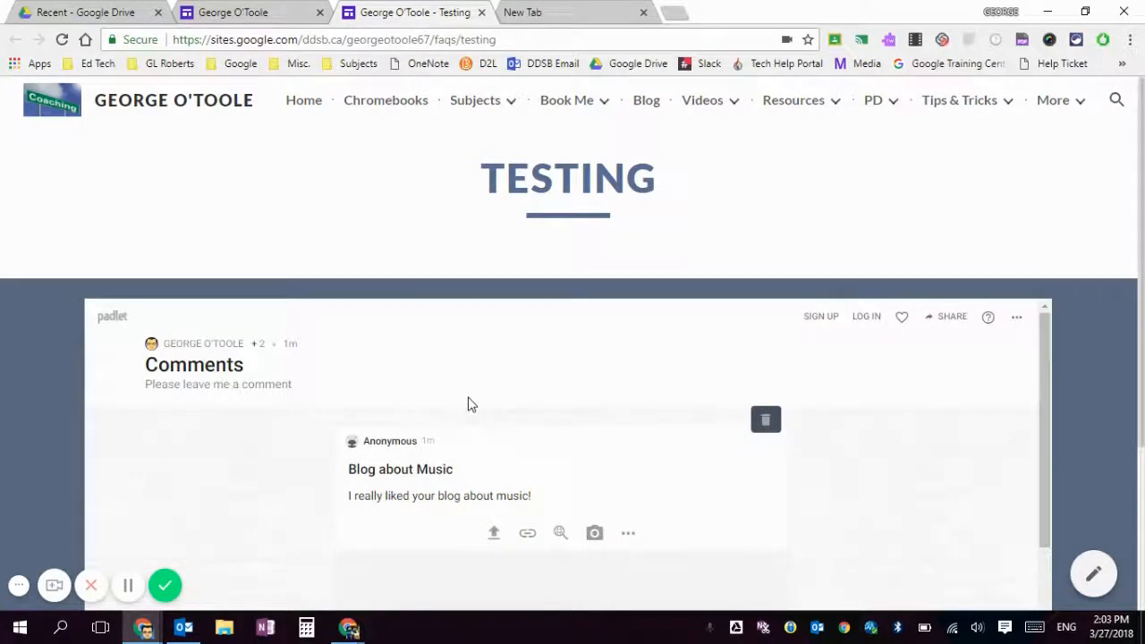
{"action": "scroll", "coordinate": [461, 408], "scroll_direction": "down", "scroll_amount": 2}
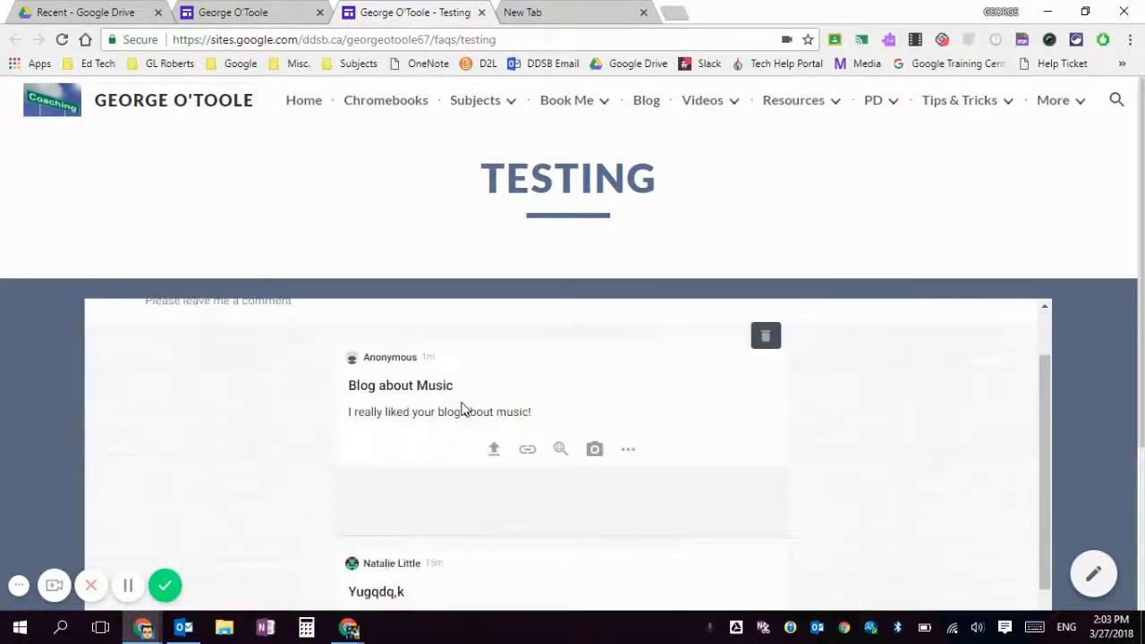
{"action": "scroll", "coordinate": [458, 410], "scroll_direction": "up", "scroll_amount": 2}
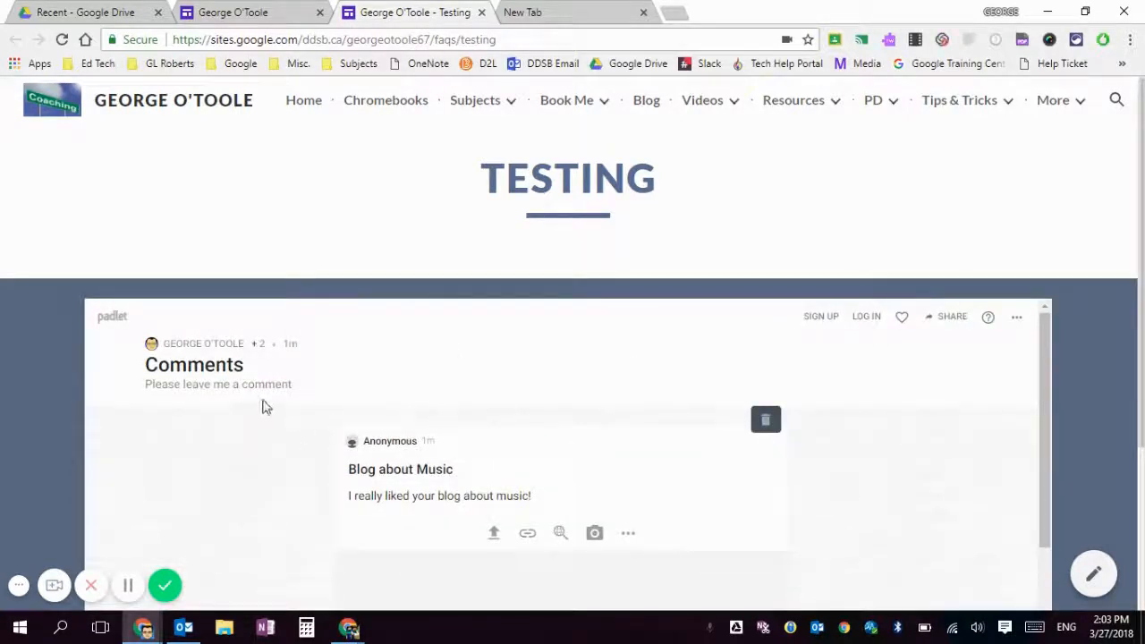
- Open padlet.com in the empty browser tab
{"action": "left_click", "coordinate": [548, 14]}
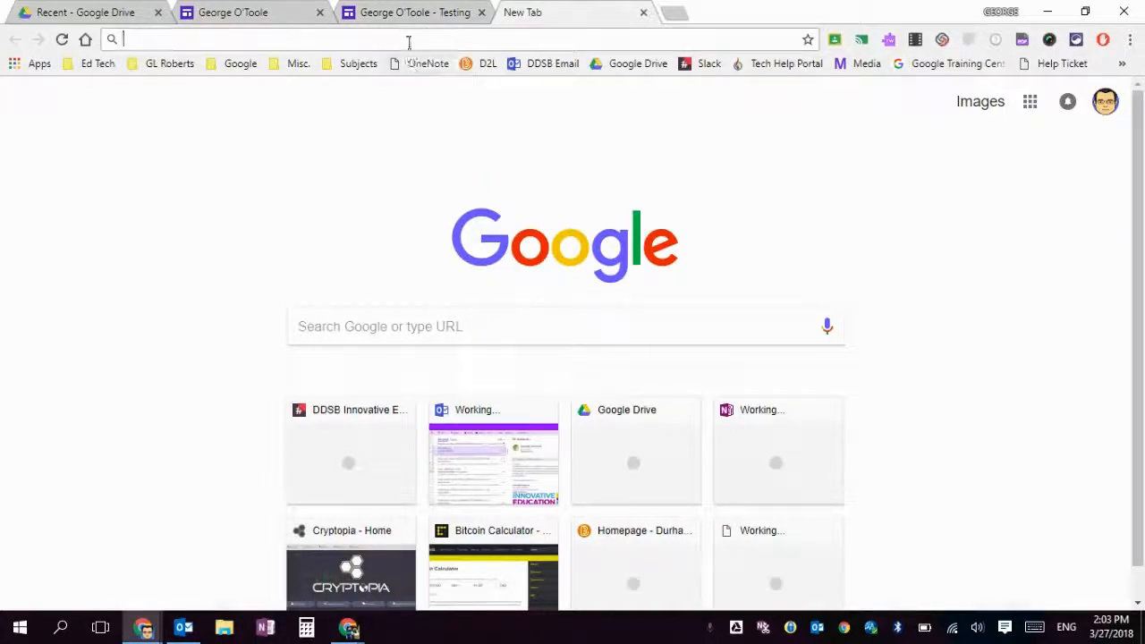
{"action": "type", "text": "padlet"}
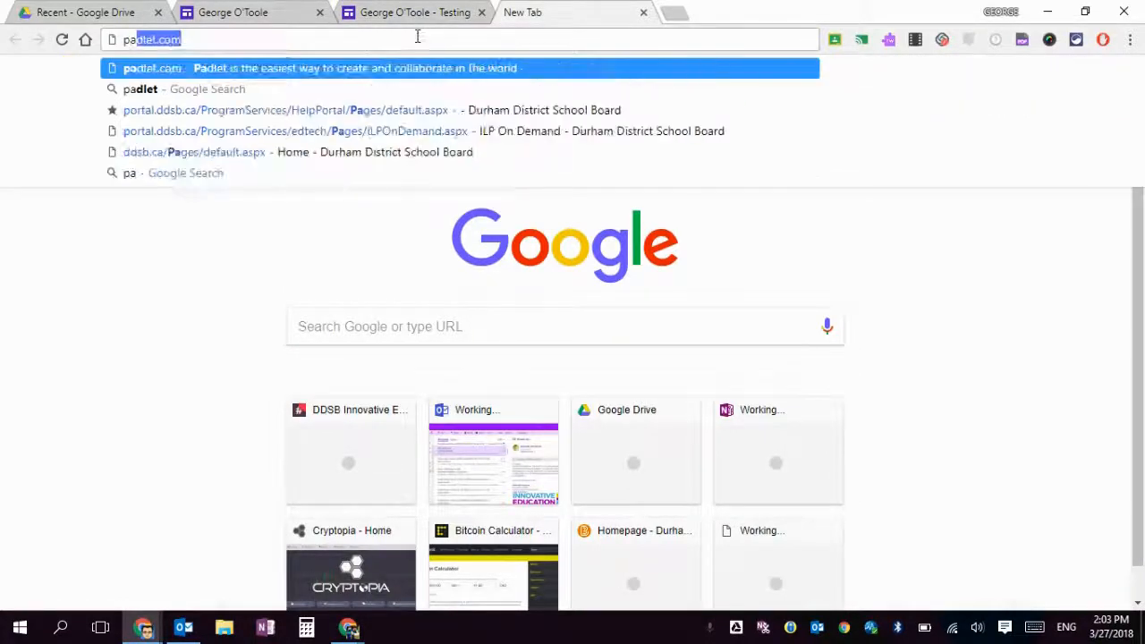
{"action": "type", "text": ".com"}
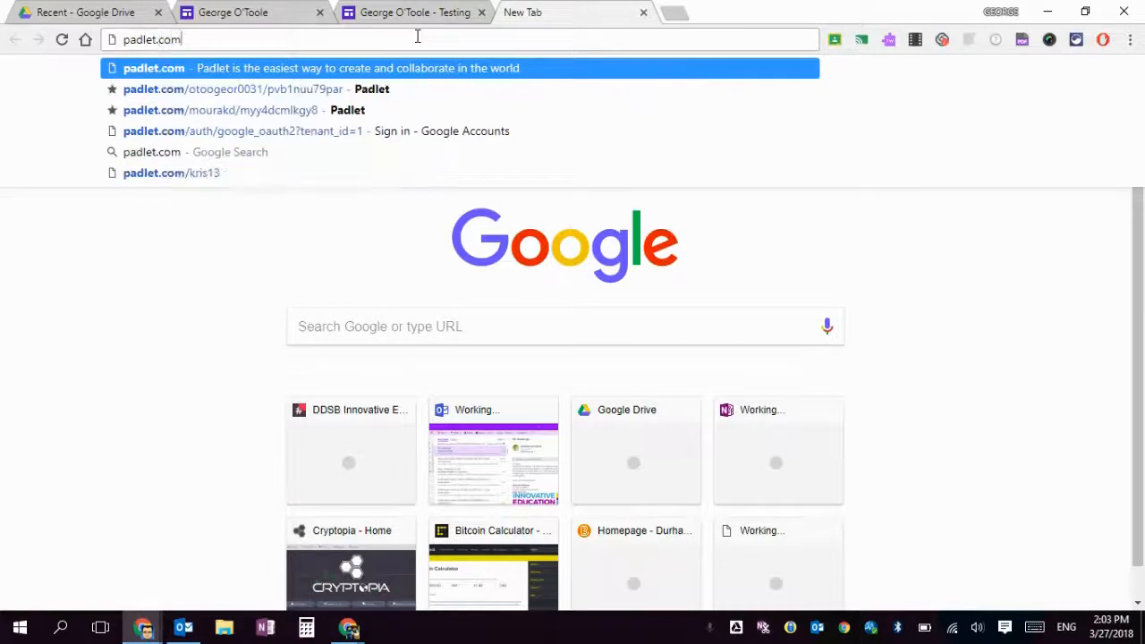
{"action": "key", "text": "Return"}
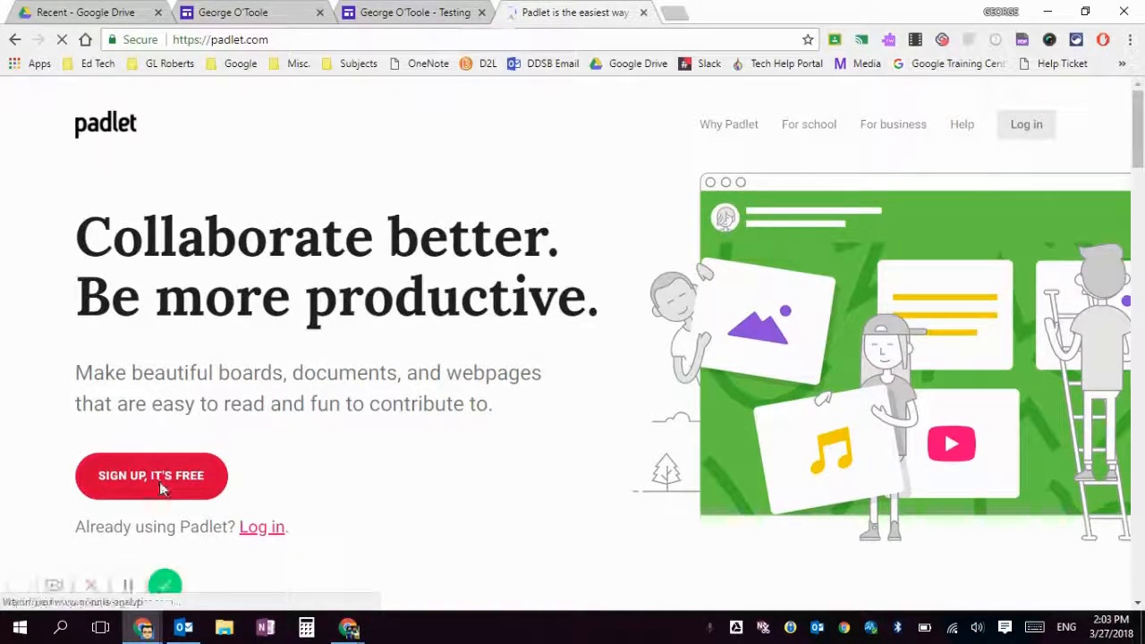
- Sign up for Padlet with the existing Google account and block the site's notifications
{"action": "left_click", "coordinate": [159, 487]}
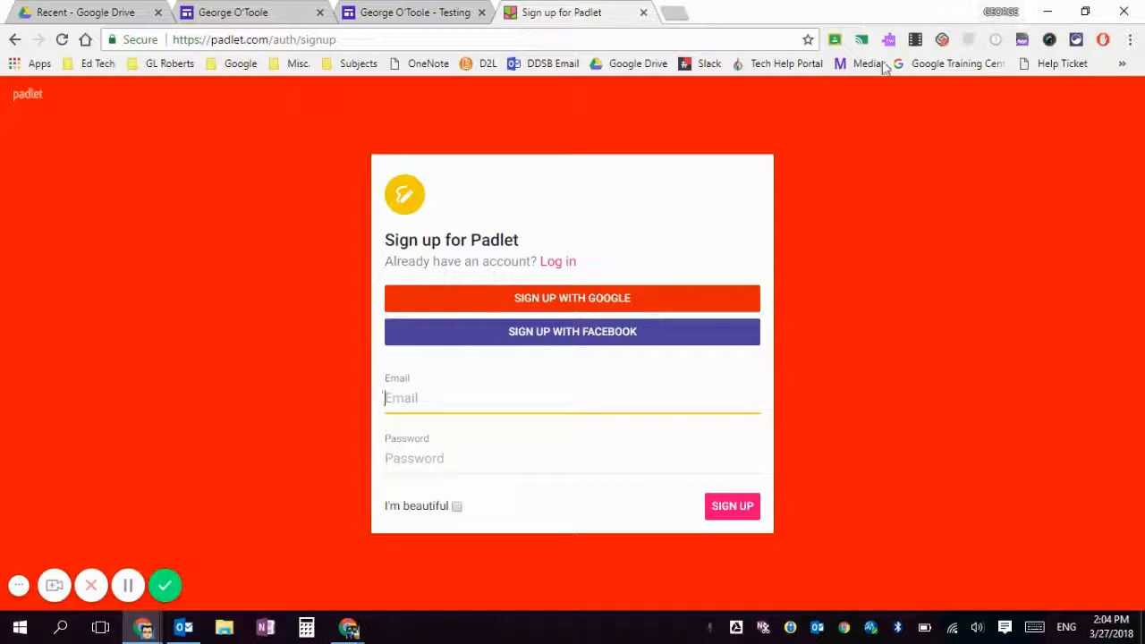
{"action": "left_click", "coordinate": [563, 305]}
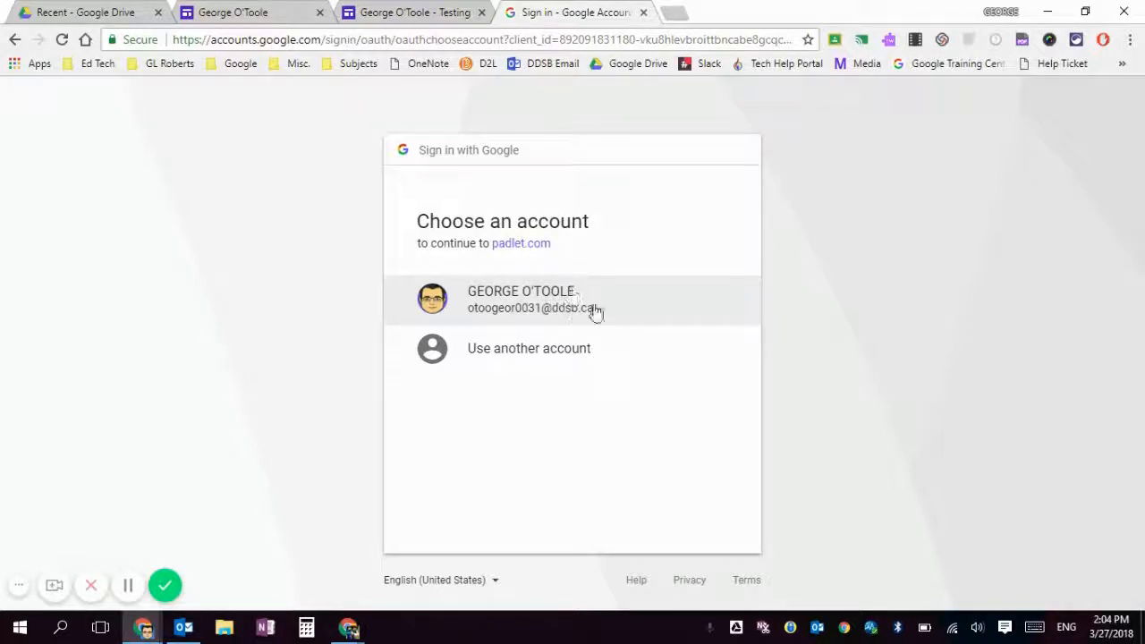
{"action": "left_click", "coordinate": [542, 301]}
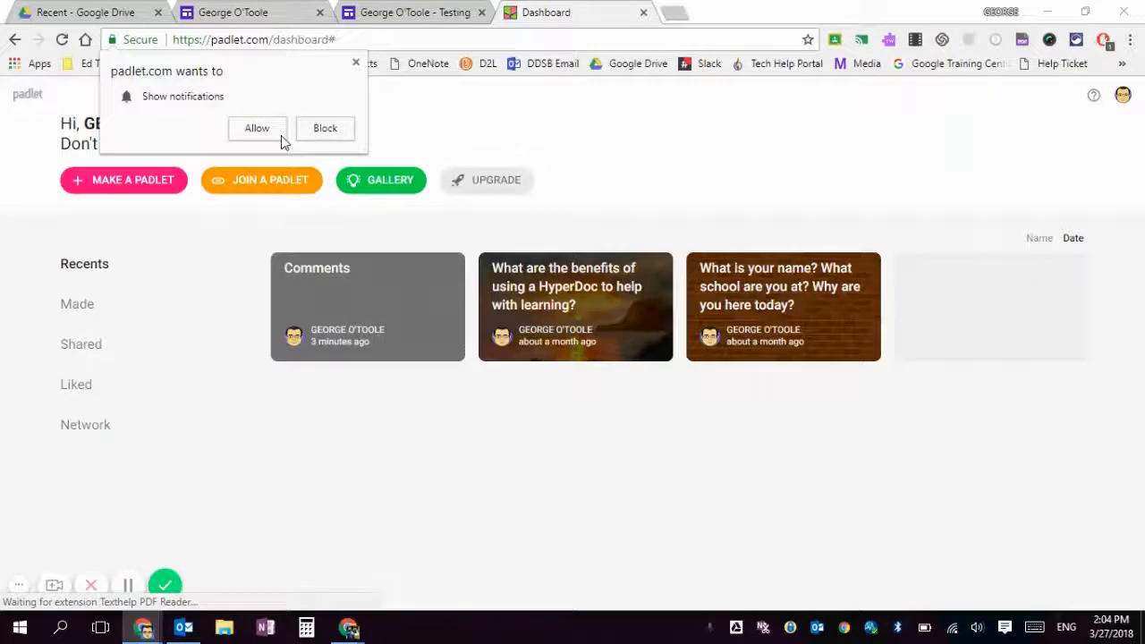
{"action": "left_click", "coordinate": [327, 130]}
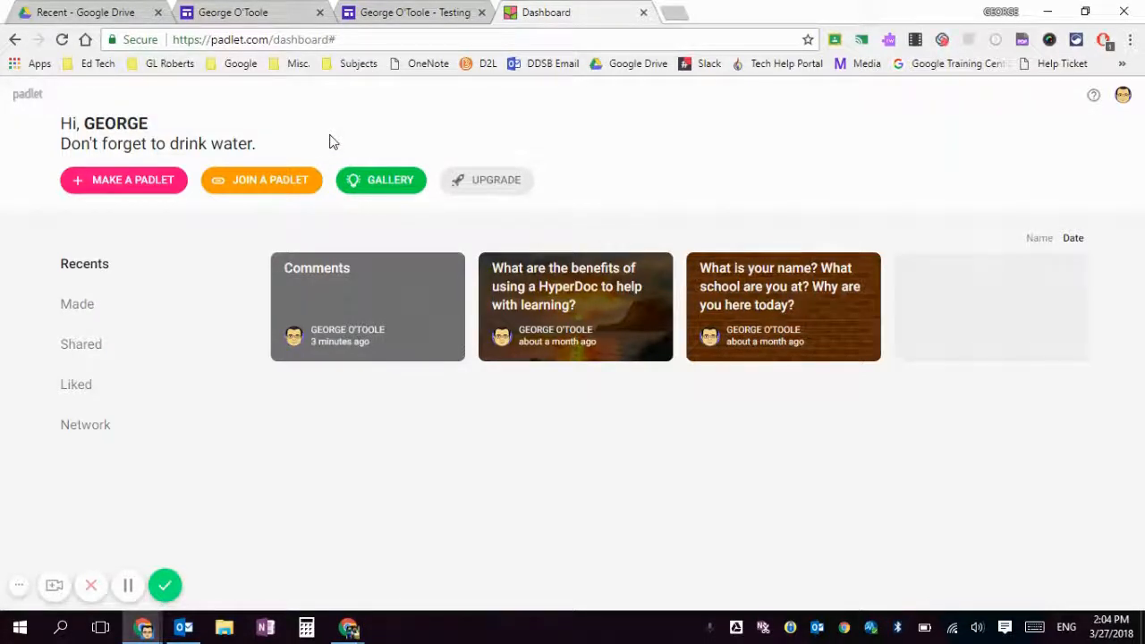
- Make a new padlet from the blank Stream layout
{"action": "left_click", "coordinate": [113, 189]}
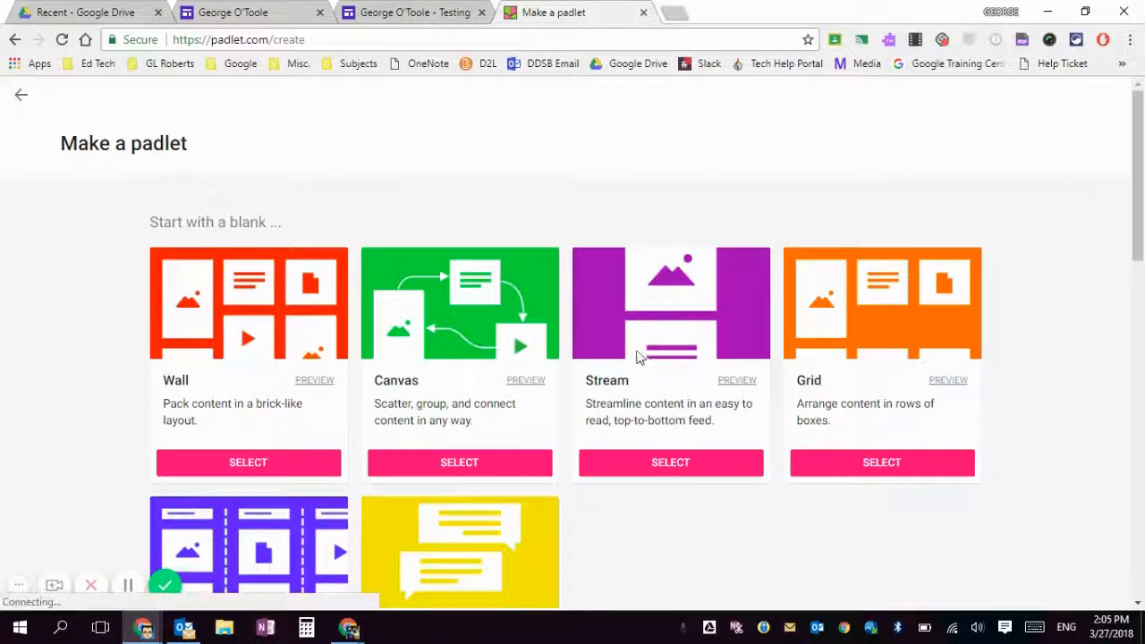
{"action": "left_click", "coordinate": [657, 475]}
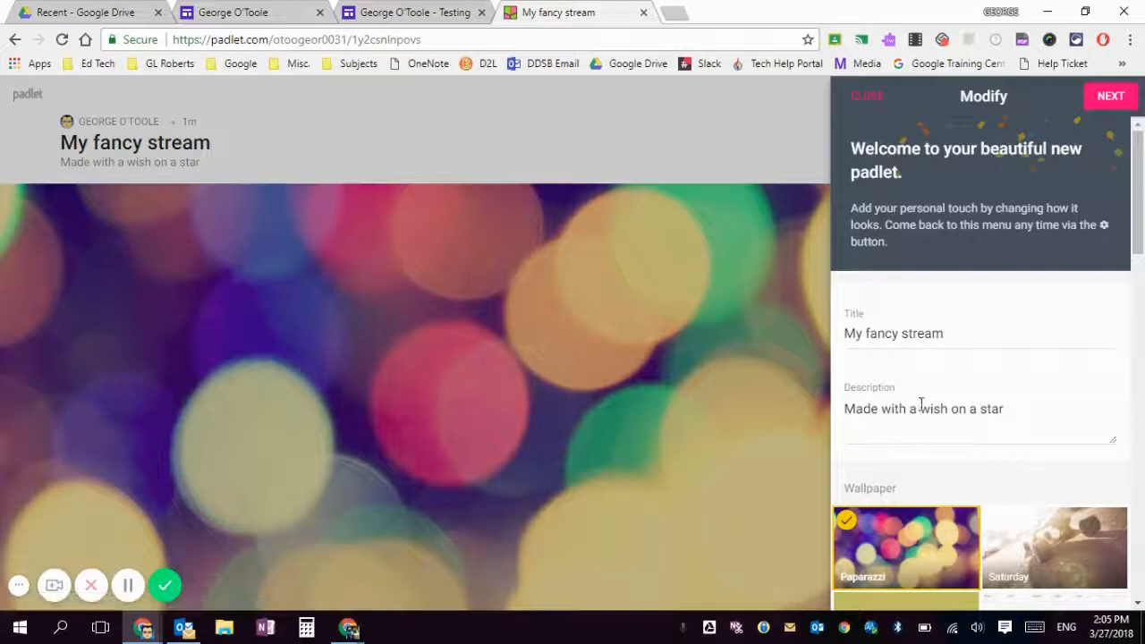
- Set the padlet's title to "Comments" and block the site's notifications
{"action": "triple_click", "coordinate": [907, 336]}
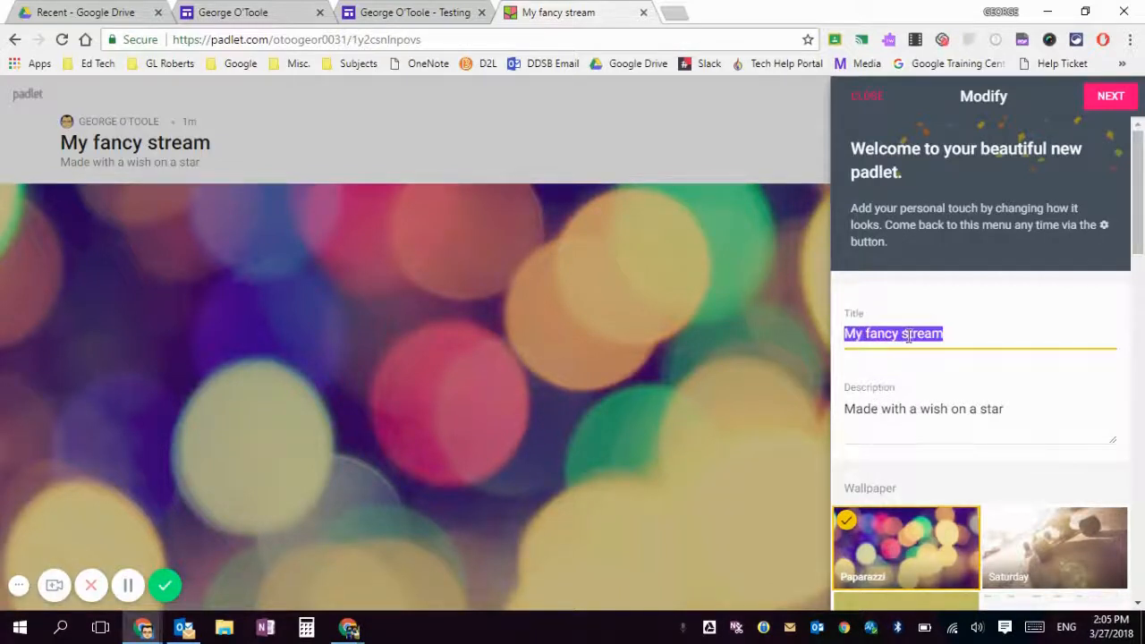
{"action": "type", "text": "Com"}
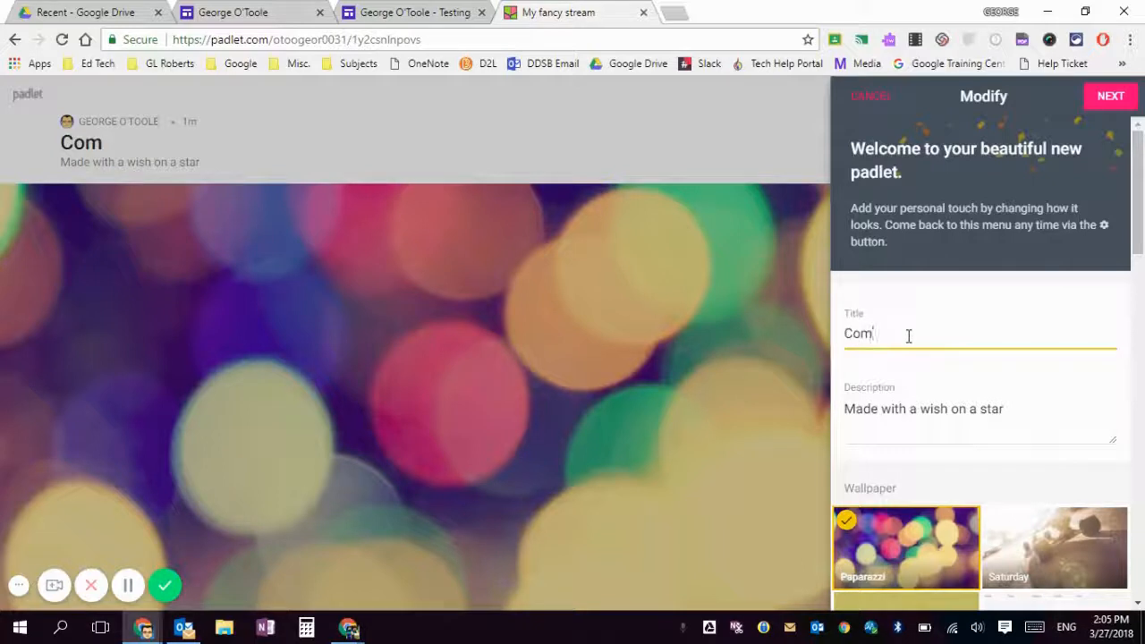
{"action": "type", "text": "ment"}
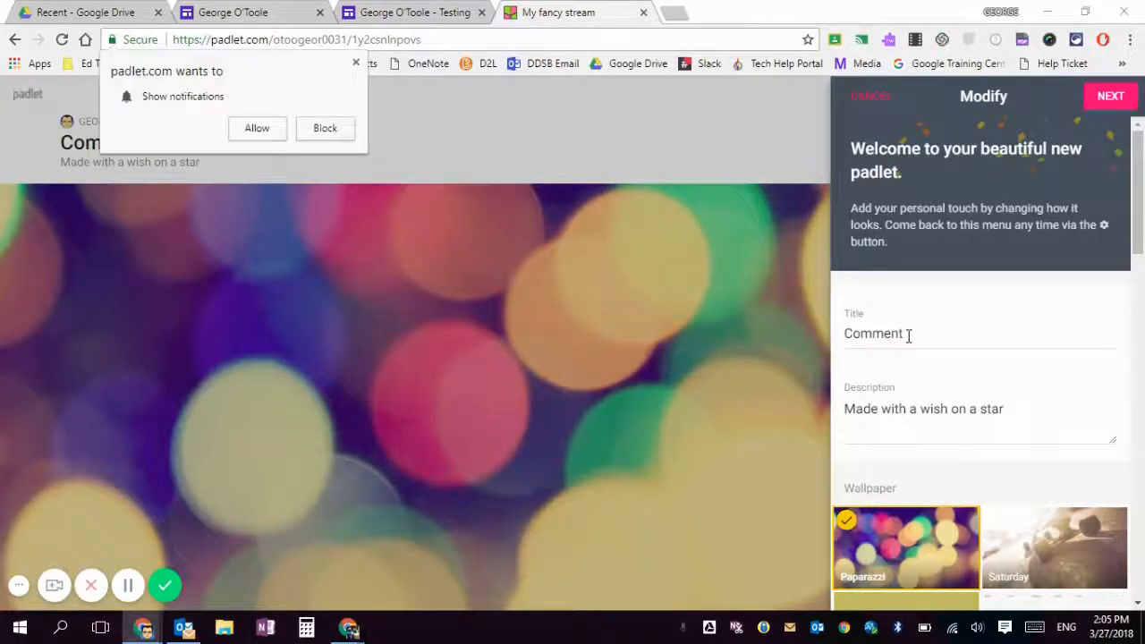
{"action": "left_click", "coordinate": [325, 130]}
{"action": "type", "text": "s"}
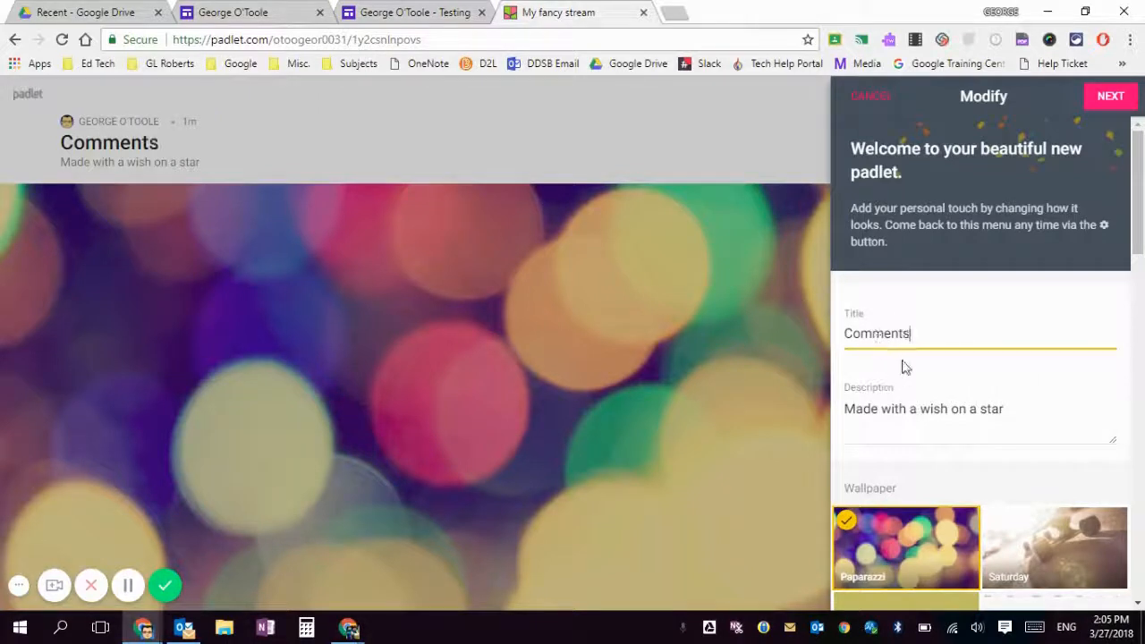
- Replace the padlet's description with "Please leave me a comment and I will reply!"
{"action": "triple_click", "coordinate": [884, 412]}
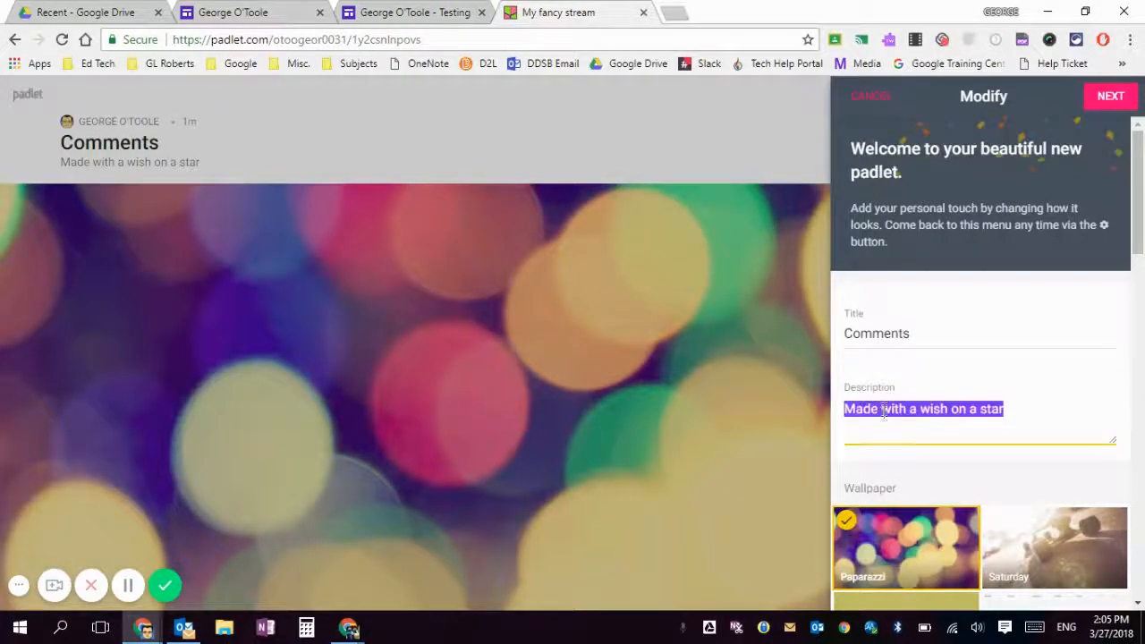
{"action": "type", "text": "Pleas"}
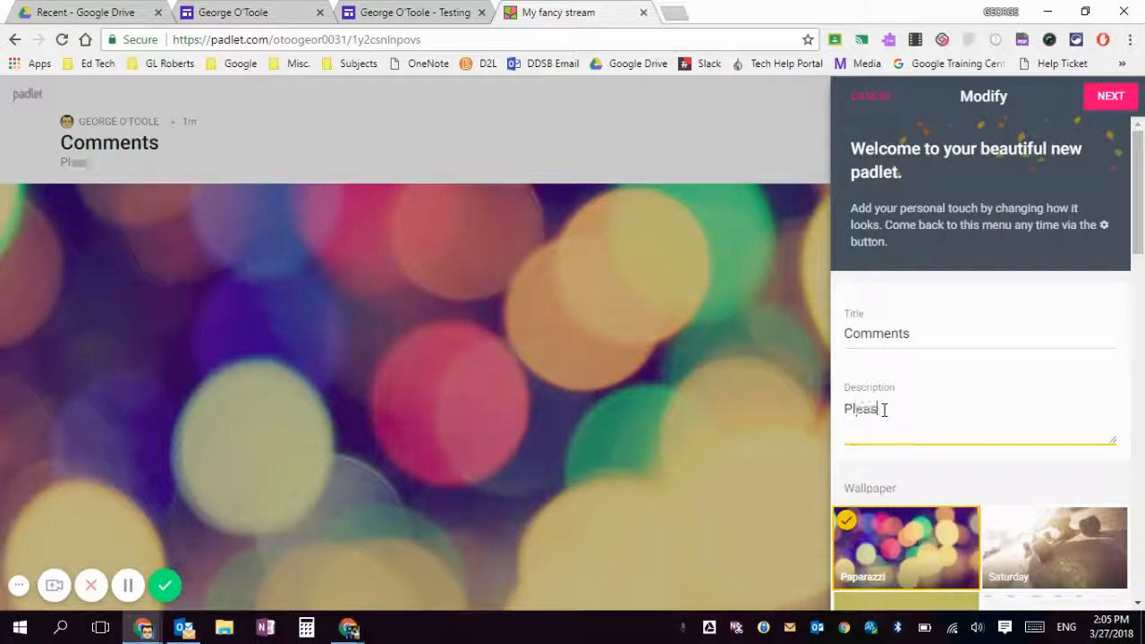
{"action": "type", "text": "e leave me a"}
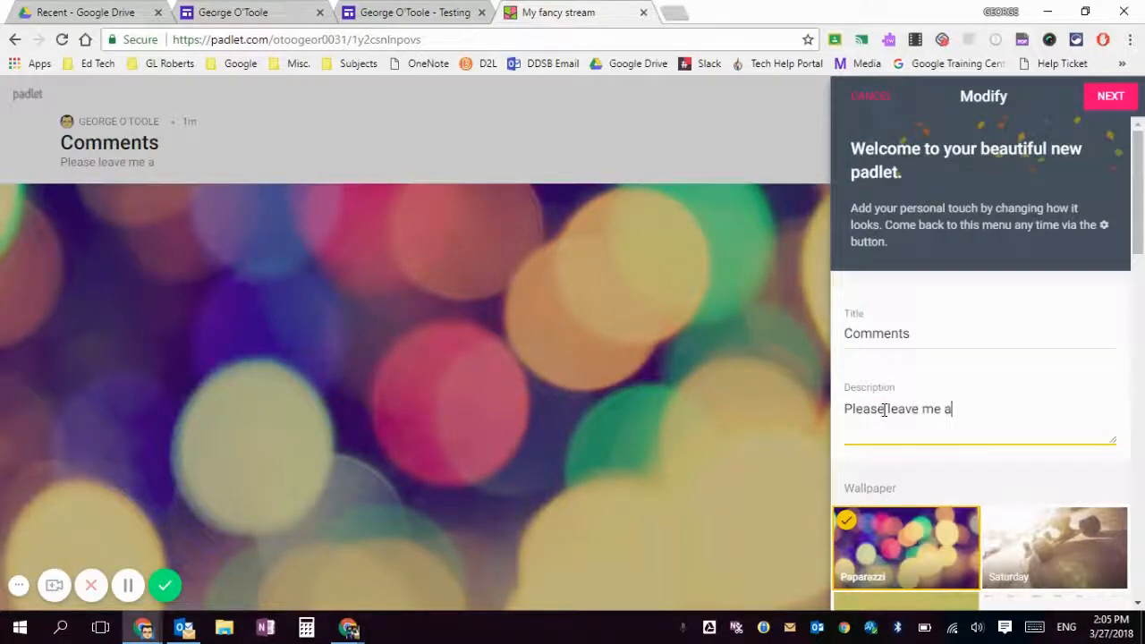
{"action": "type", "text": " comment and I will reply!"}
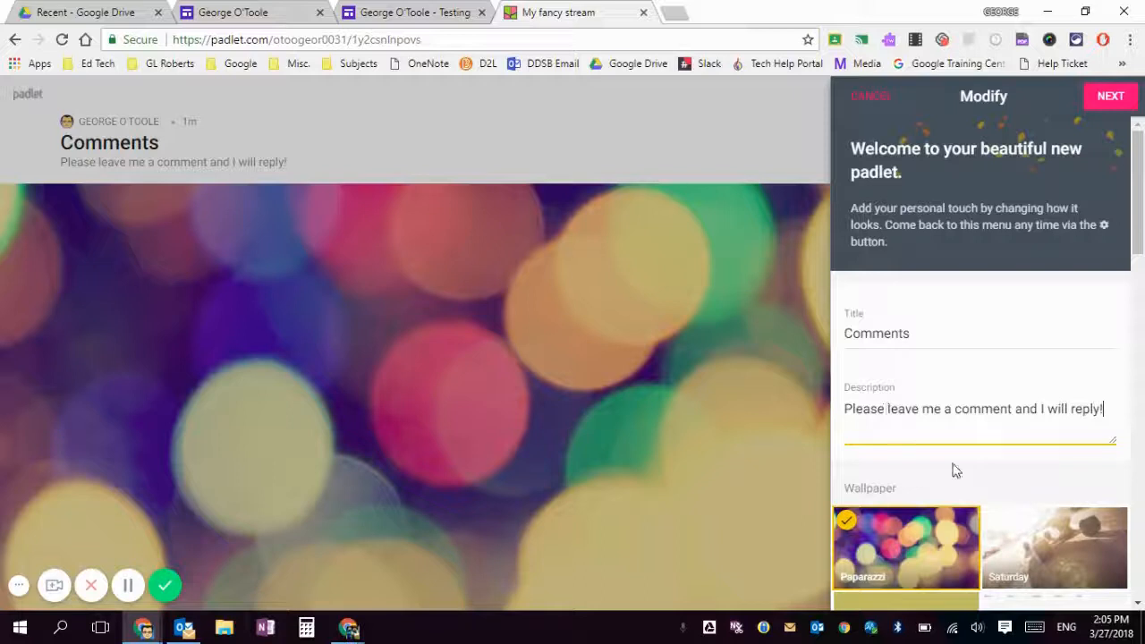
- Turn on author attribution and the profanity filter in the padlet's posting settings
{"action": "scroll", "coordinate": [984, 478], "scroll_direction": "down", "scroll_amount": 2}
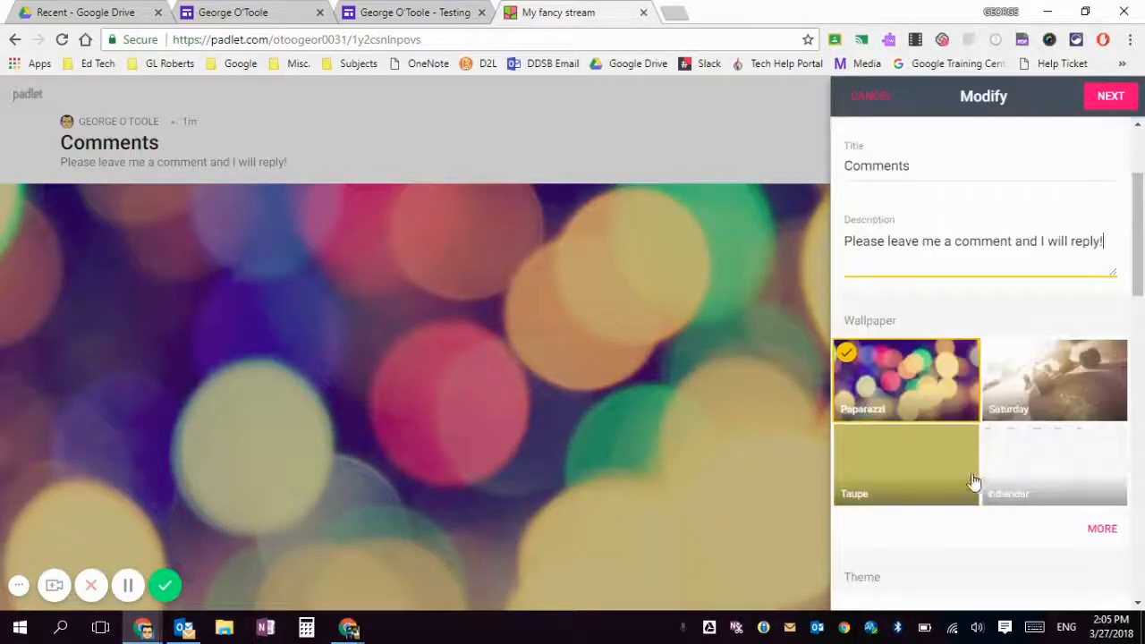
{"action": "scroll", "coordinate": [1029, 469], "scroll_direction": "down", "scroll_amount": 1}
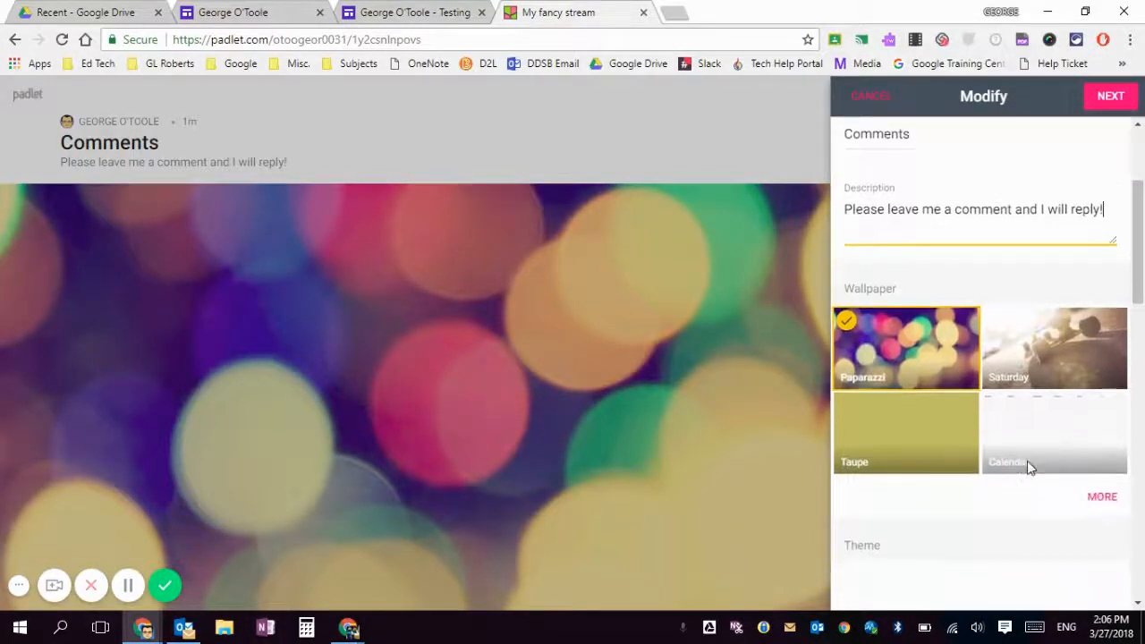
{"action": "scroll", "coordinate": [1029, 469], "scroll_direction": "down", "scroll_amount": 4}
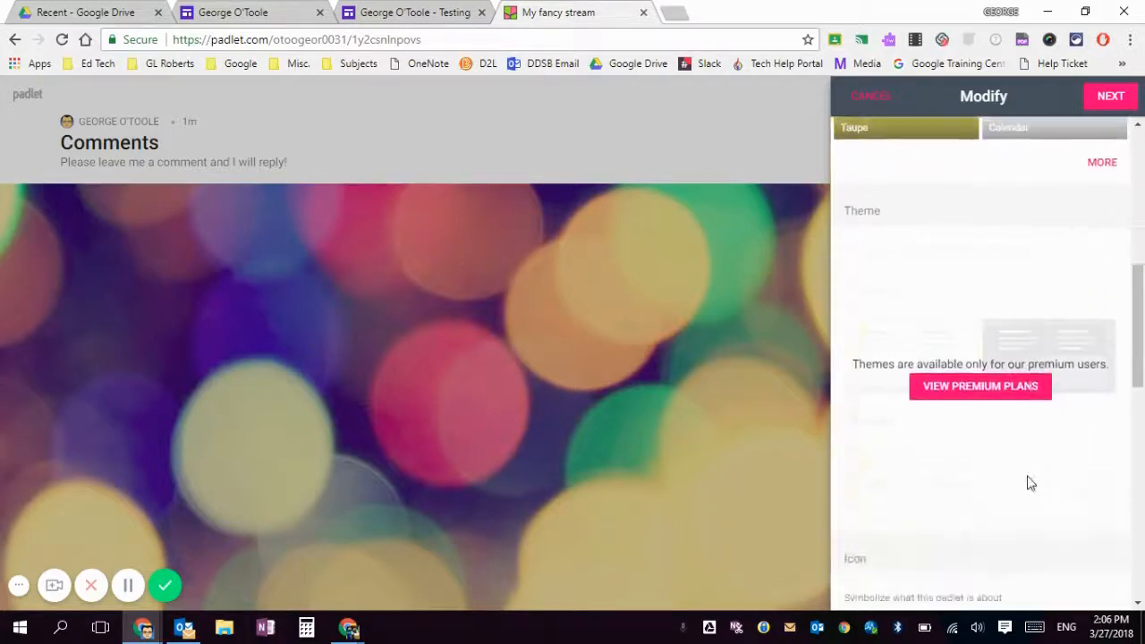
{"action": "scroll", "coordinate": [1029, 483], "scroll_direction": "down", "scroll_amount": 2}
{"action": "scroll", "coordinate": [1024, 445], "scroll_direction": "down", "scroll_amount": 2}
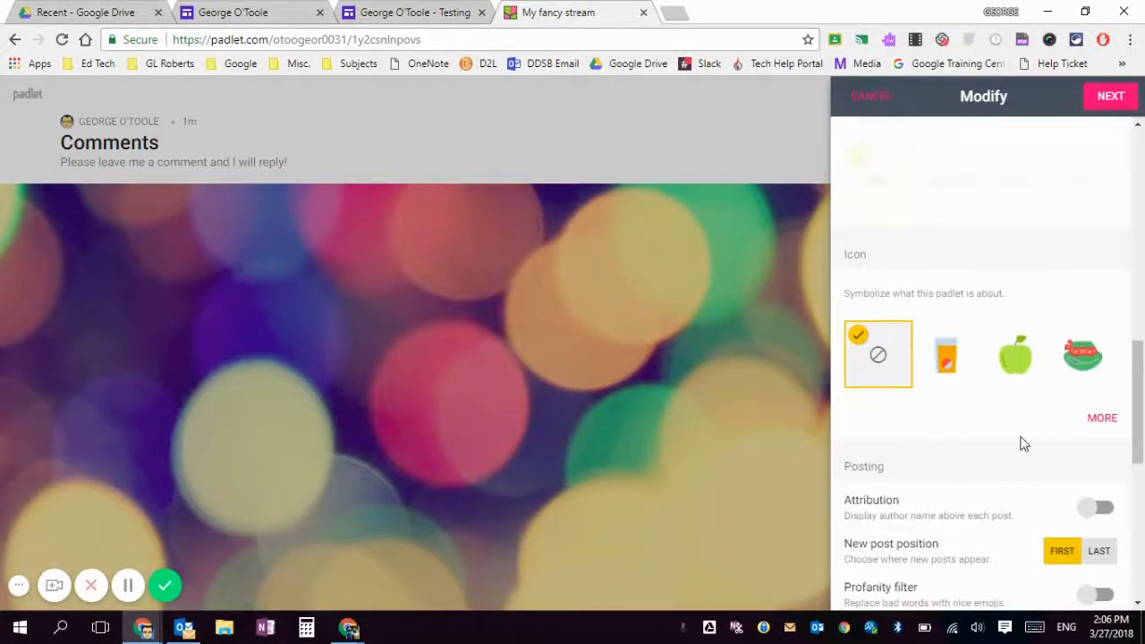
{"action": "scroll", "coordinate": [1025, 445], "scroll_direction": "down", "scroll_amount": 2}
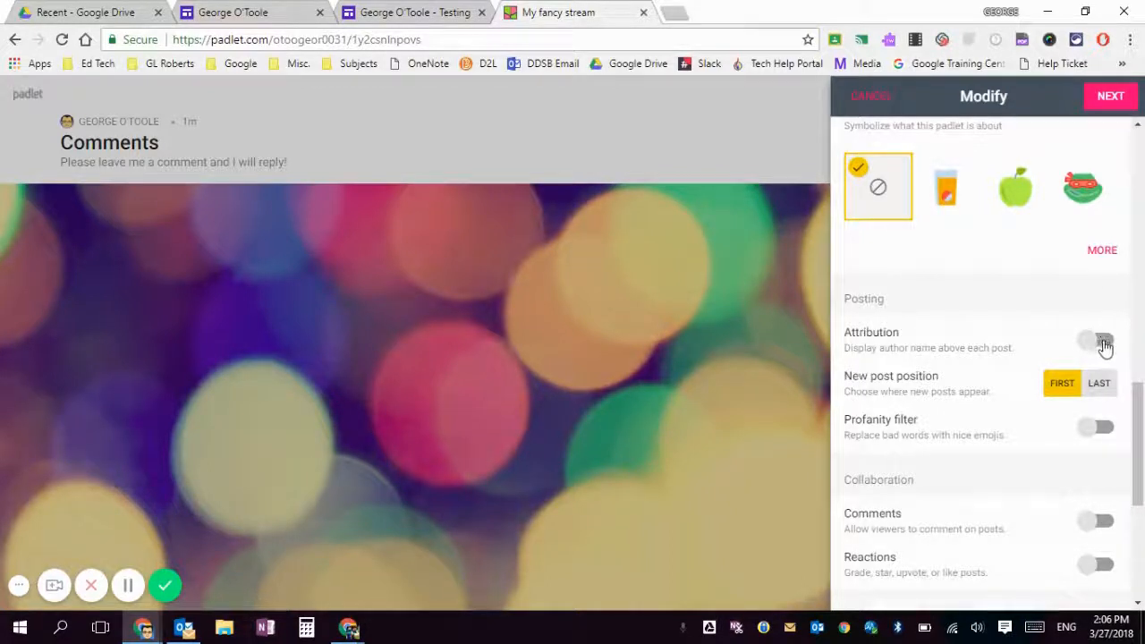
{"action": "left_click", "coordinate": [1104, 342]}
{"action": "left_click", "coordinate": [1103, 430]}
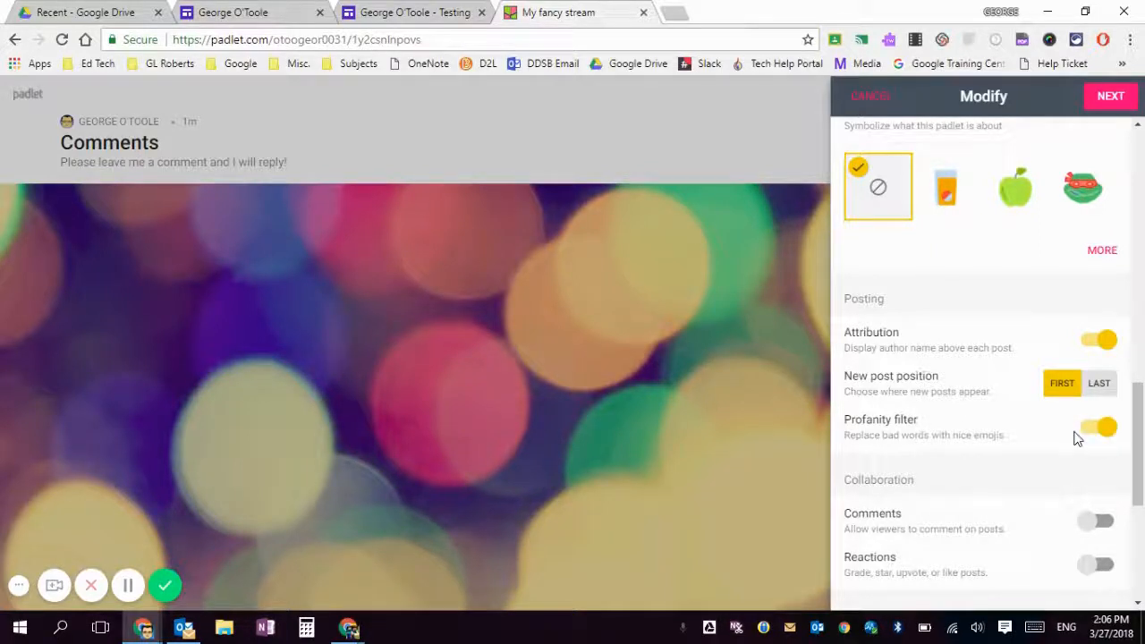
- Allow viewers to comment on posts, enable Like reactions, and save the settings to continue to the privacy options
{"action": "scroll", "coordinate": [1046, 437], "scroll_direction": "down", "scroll_amount": 1}
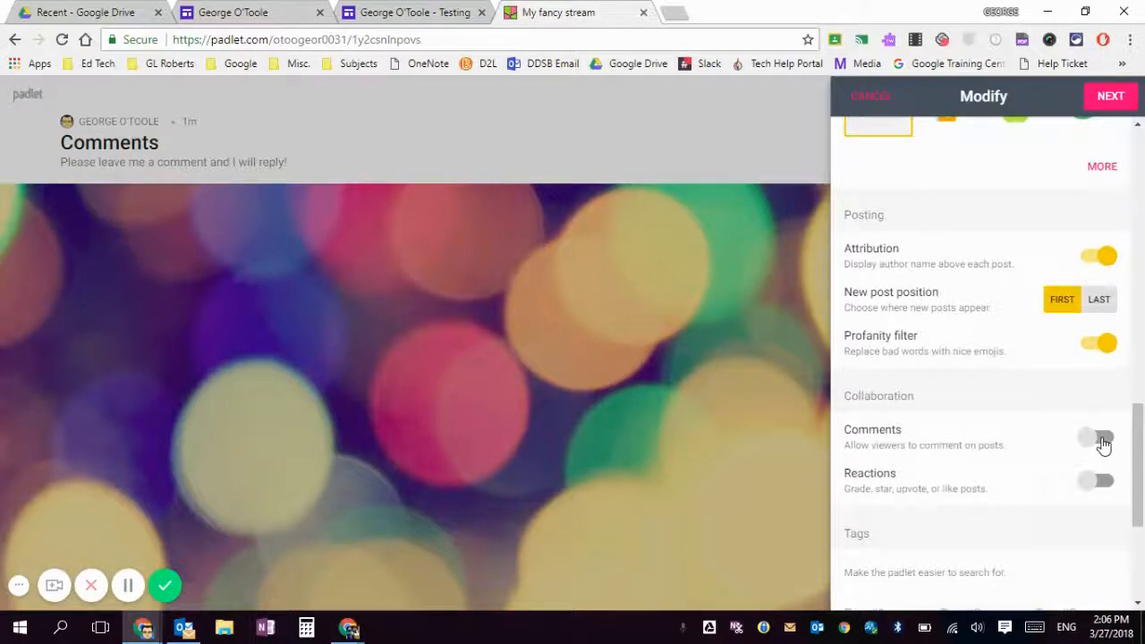
{"action": "left_click", "coordinate": [1103, 441]}
{"action": "scroll", "coordinate": [1013, 447], "scroll_direction": "down", "scroll_amount": 1}
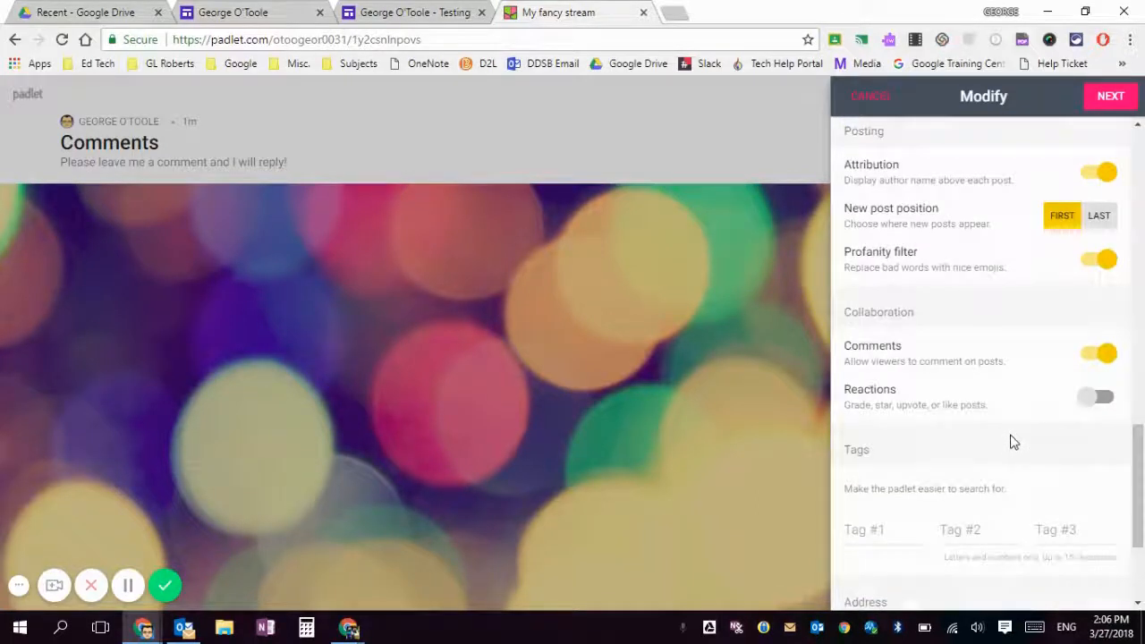
{"action": "left_click", "coordinate": [1101, 407]}
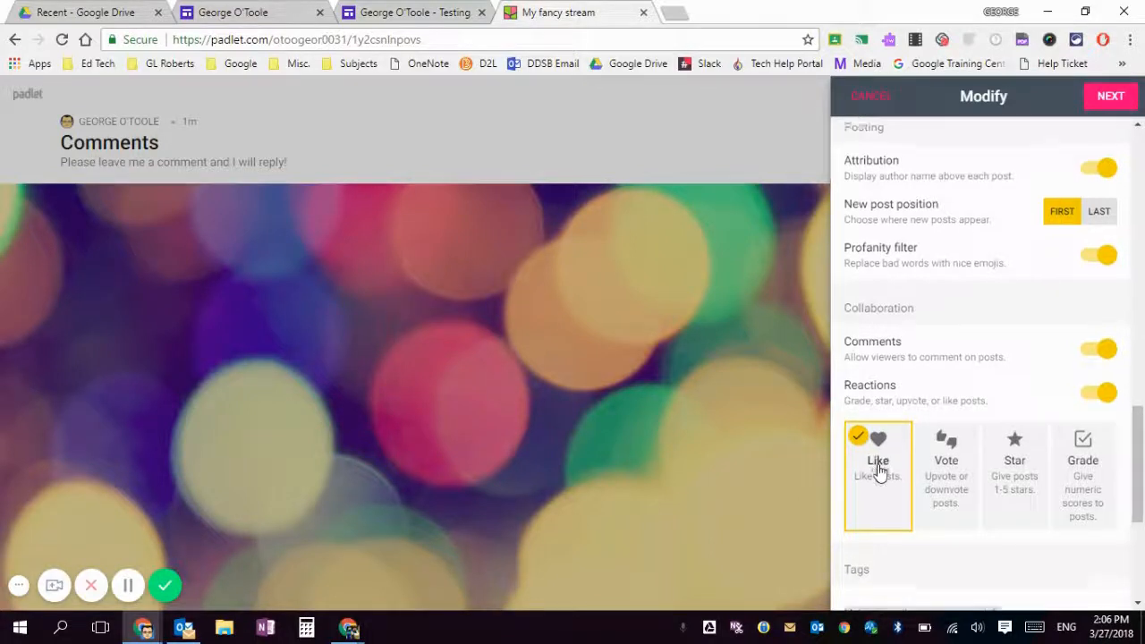
{"action": "scroll", "coordinate": [879, 487], "scroll_direction": "down", "scroll_amount": 2}
{"action": "scroll", "coordinate": [877, 465], "scroll_direction": "down", "scroll_amount": 1}
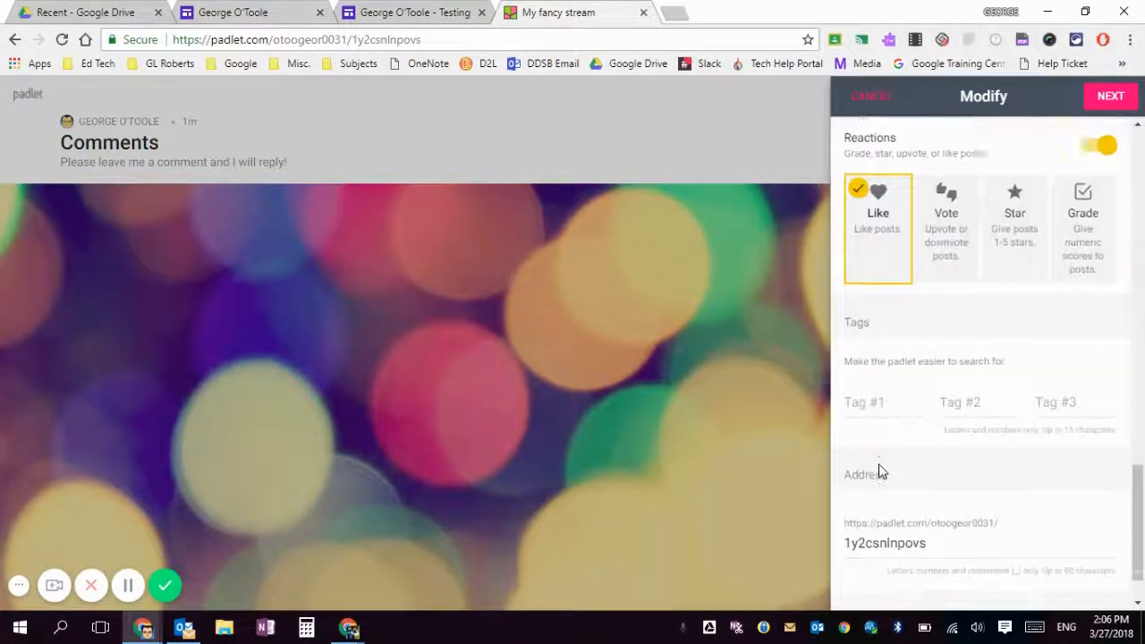
{"action": "scroll", "coordinate": [921, 465], "scroll_direction": "up", "scroll_amount": 8}
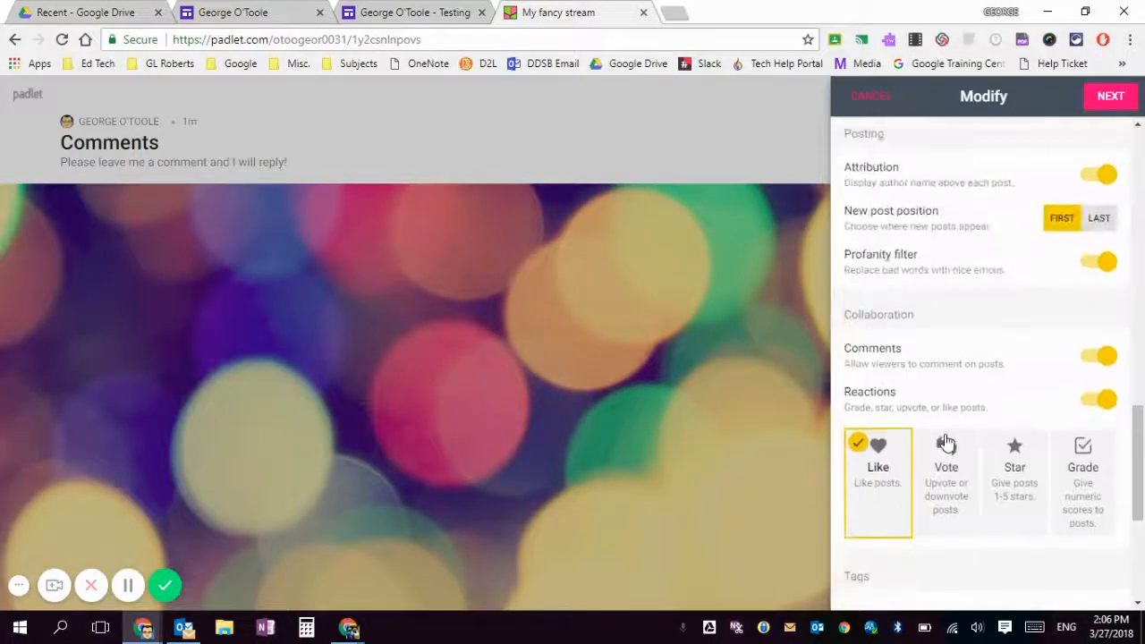
{"action": "scroll", "coordinate": [946, 434], "scroll_direction": "up", "scroll_amount": 9}
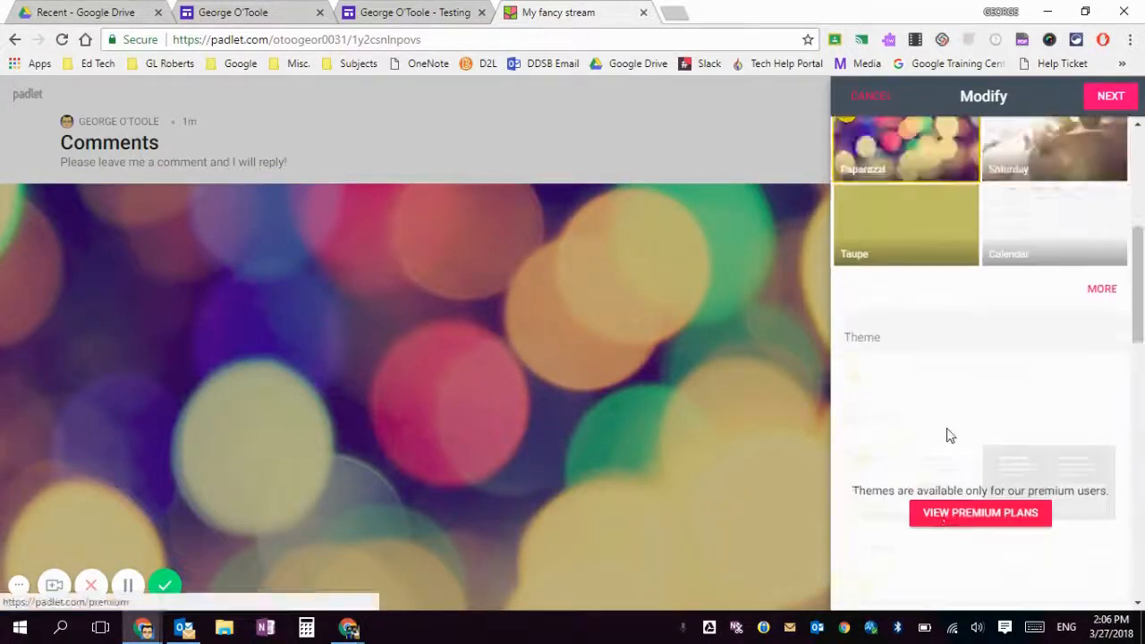
{"action": "scroll", "coordinate": [950, 436], "scroll_direction": "up", "scroll_amount": 1}
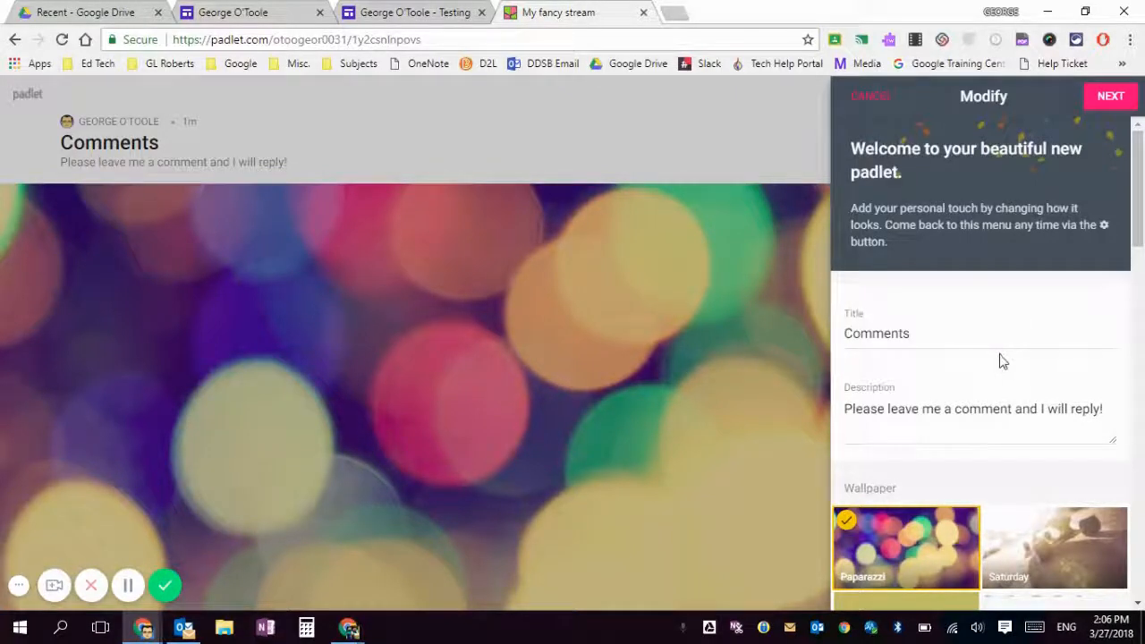
{"action": "left_click", "coordinate": [1107, 98]}
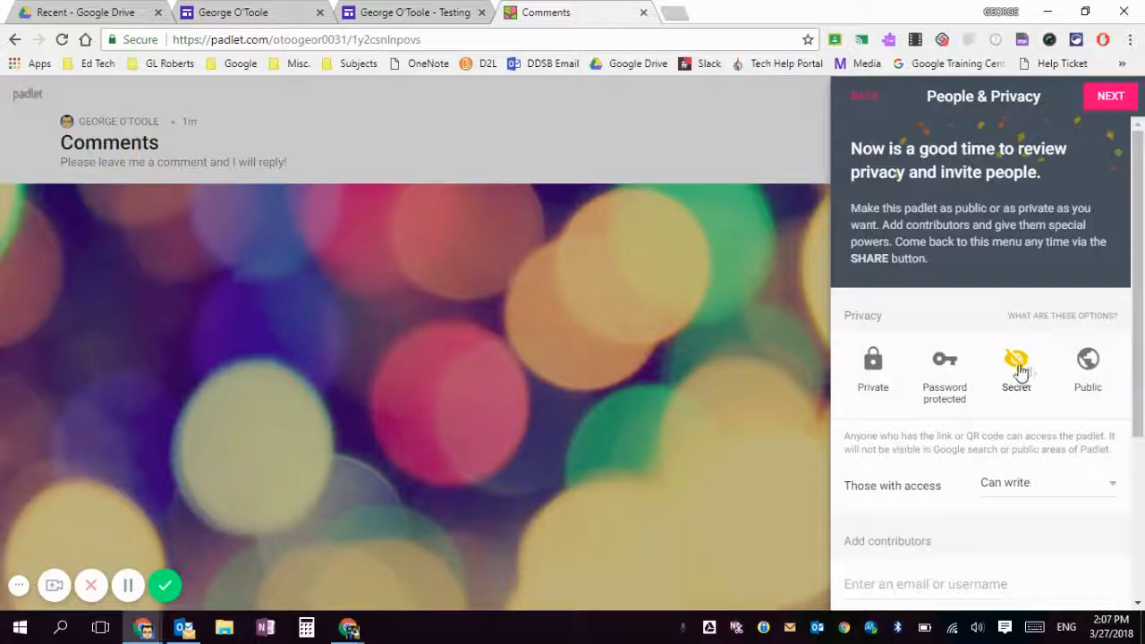
- Keep the padlet's privacy as Secret with "Can write" access and finish the setup to start posting
{"action": "scroll", "coordinate": [1019, 371], "scroll_direction": "down", "scroll_amount": 1}
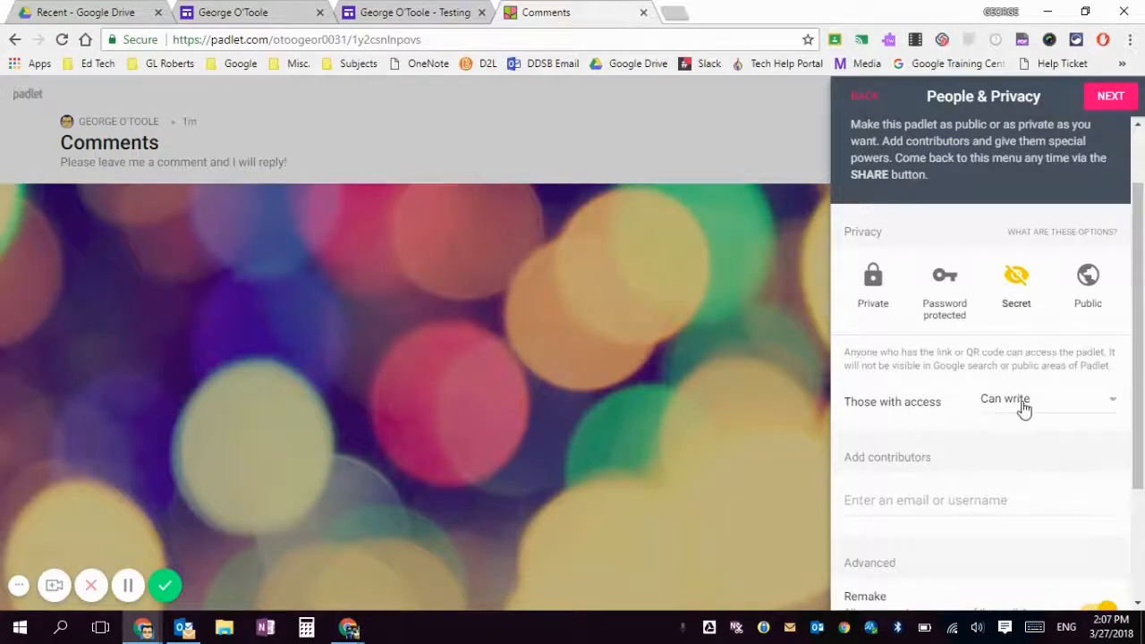
{"action": "scroll", "coordinate": [996, 414], "scroll_direction": "down", "scroll_amount": 1}
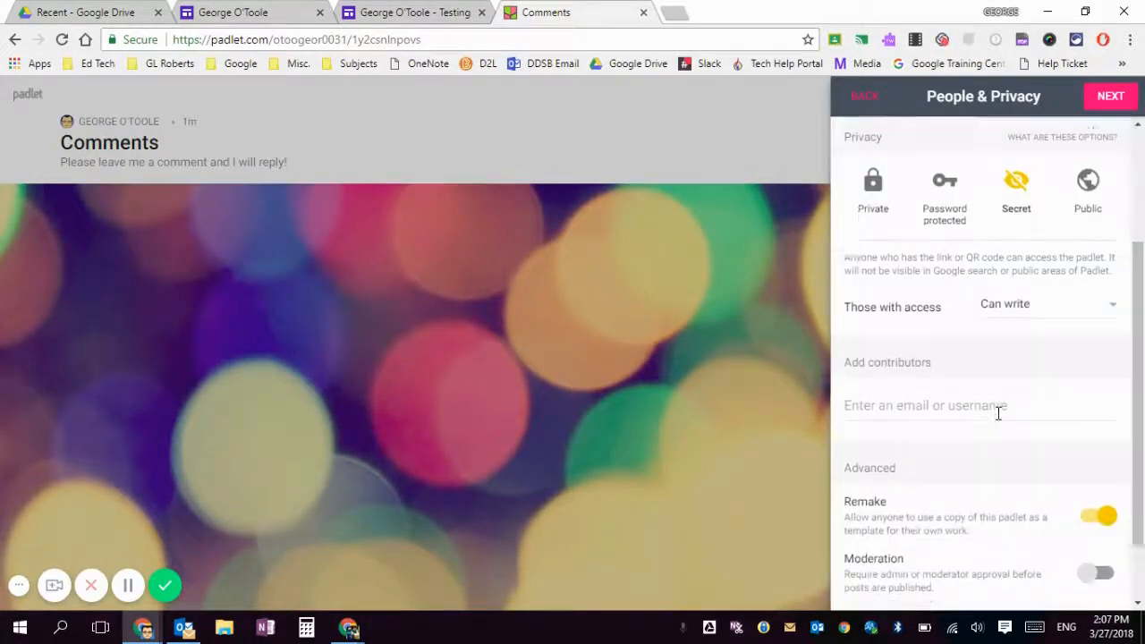
{"action": "scroll", "coordinate": [998, 413], "scroll_direction": "down", "scroll_amount": 1}
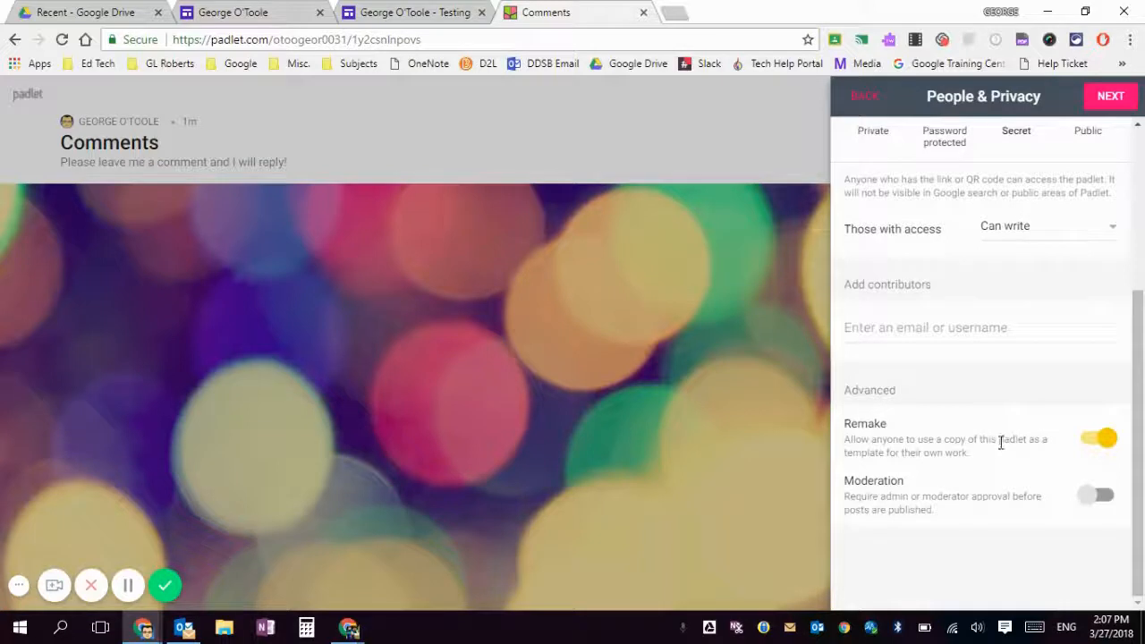
{"action": "scroll", "coordinate": [993, 438], "scroll_direction": "up", "scroll_amount": 3}
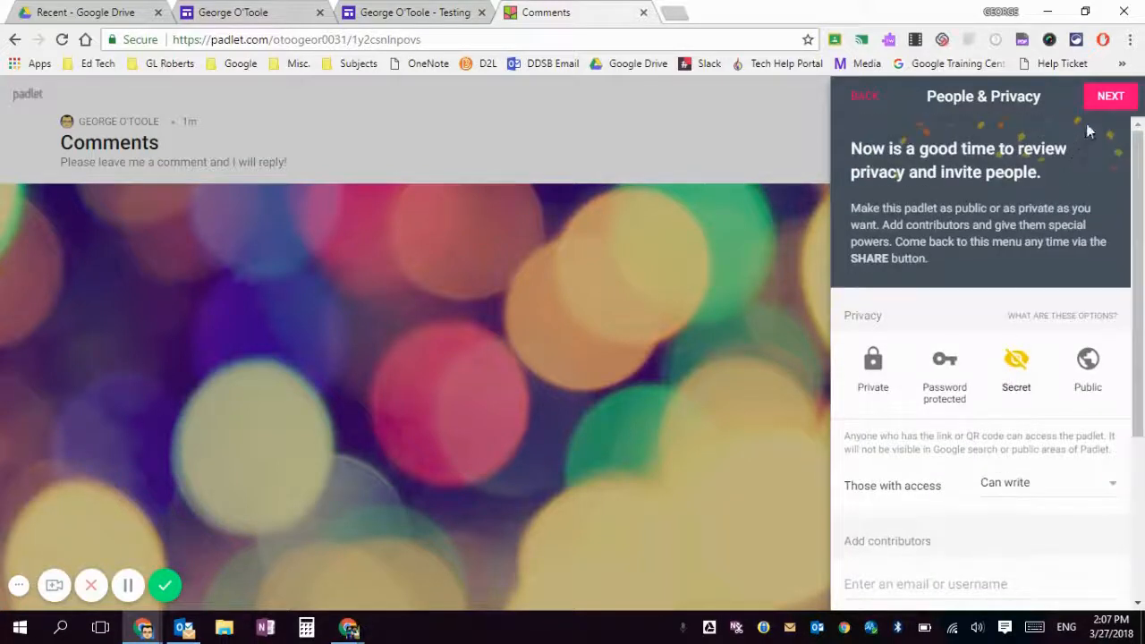
{"action": "left_click", "coordinate": [1109, 96]}
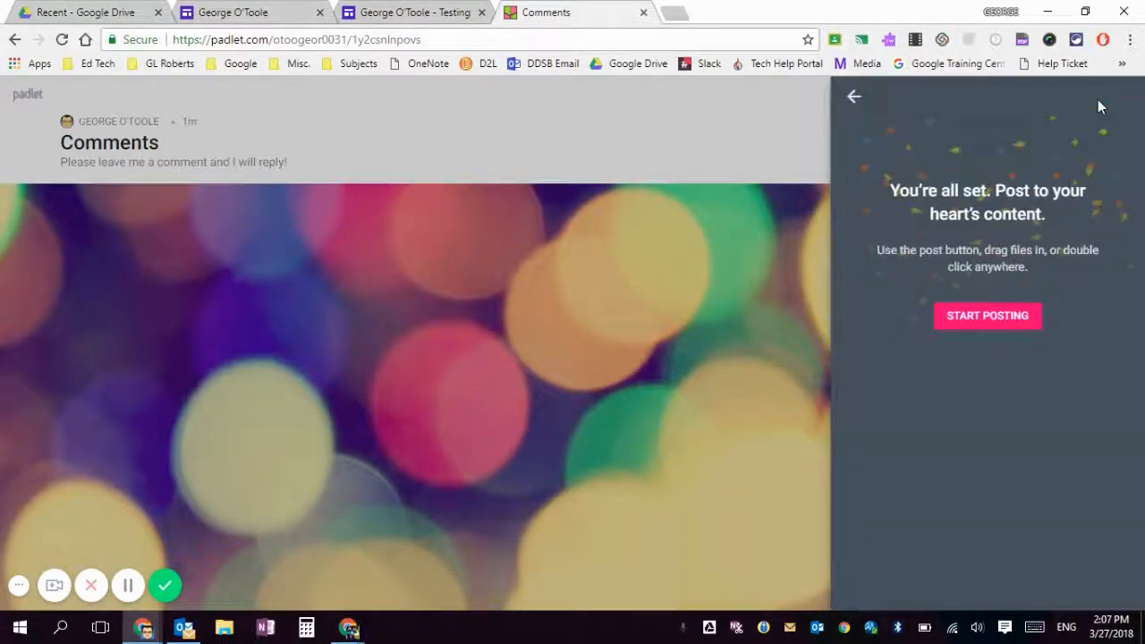
{"action": "left_click", "coordinate": [976, 317]}
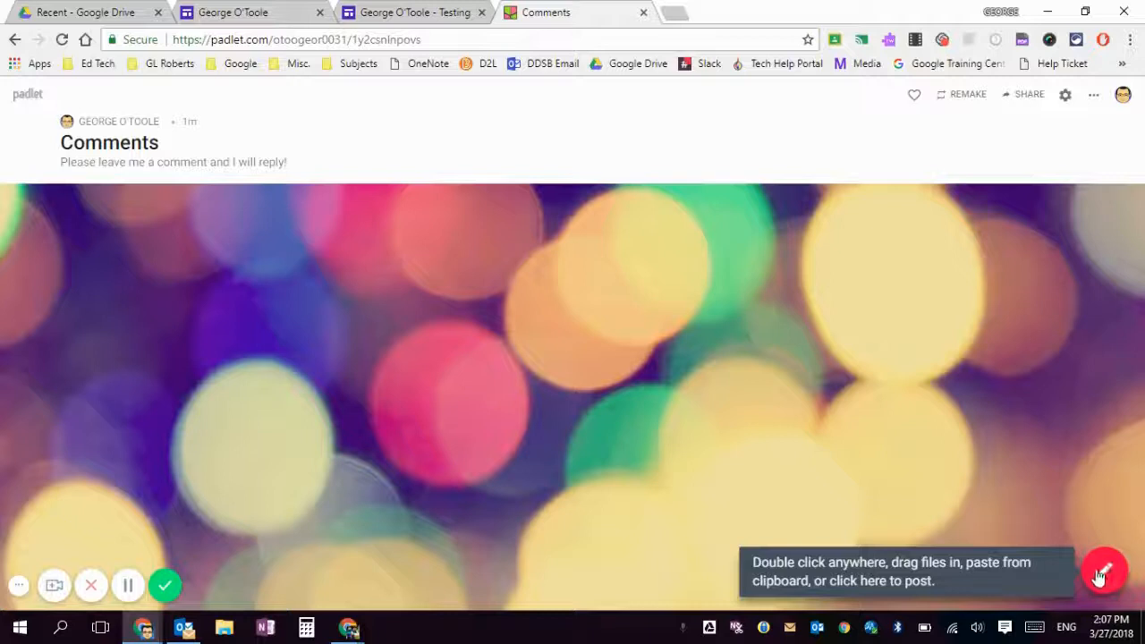
- Add a post titled "Signed In" with the text "Hi there I am signed in!" and like it
{"action": "double_click", "coordinate": [567, 313]}
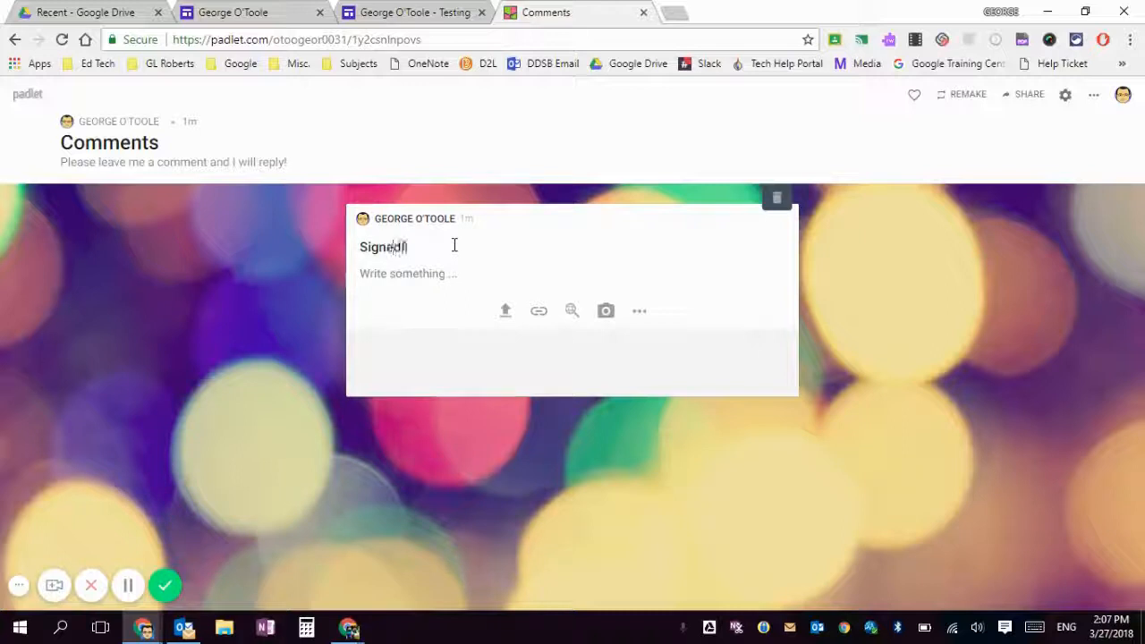
{"action": "left_click", "coordinate": [411, 281]}
{"action": "type", "text": "Hi there I am signed in!"}
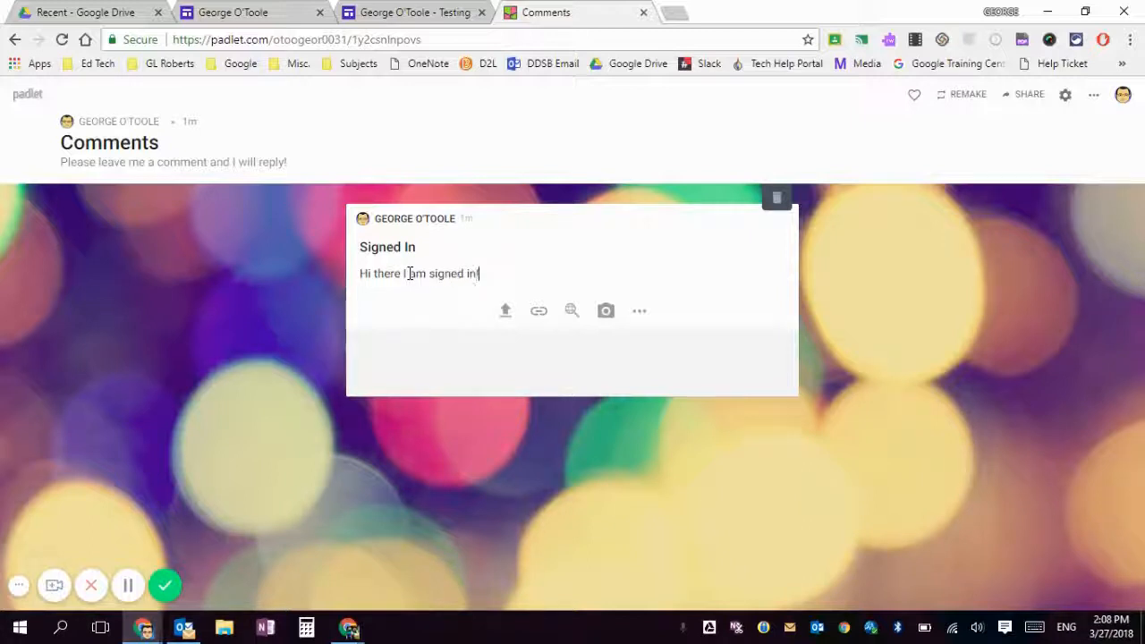
{"action": "left_click", "coordinate": [417, 467]}
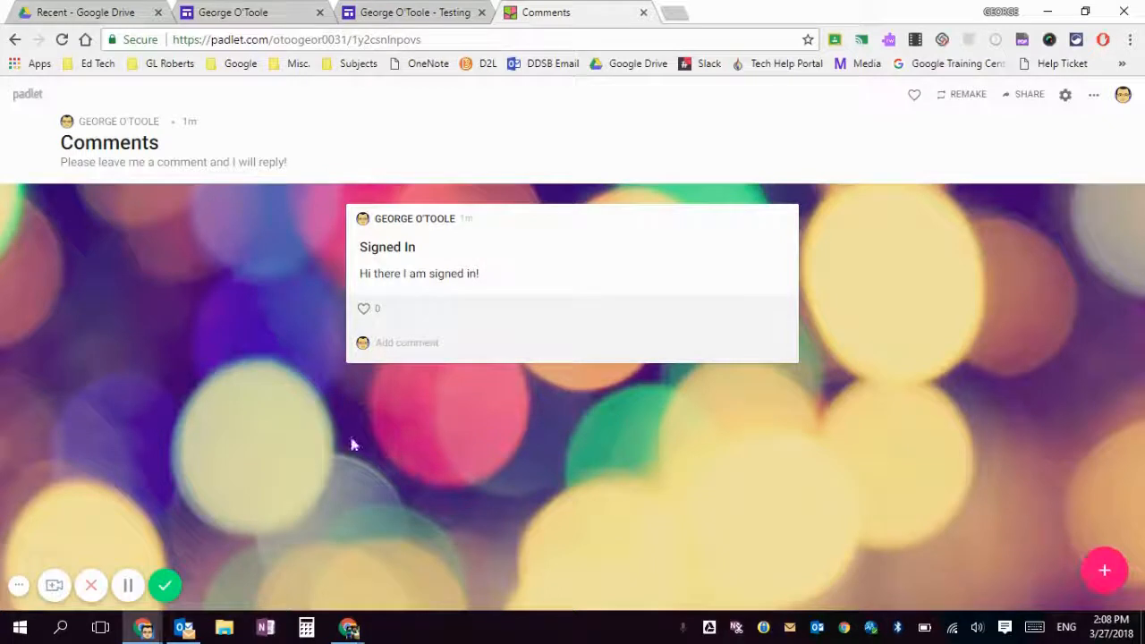
{"action": "left_click", "coordinate": [442, 342]}
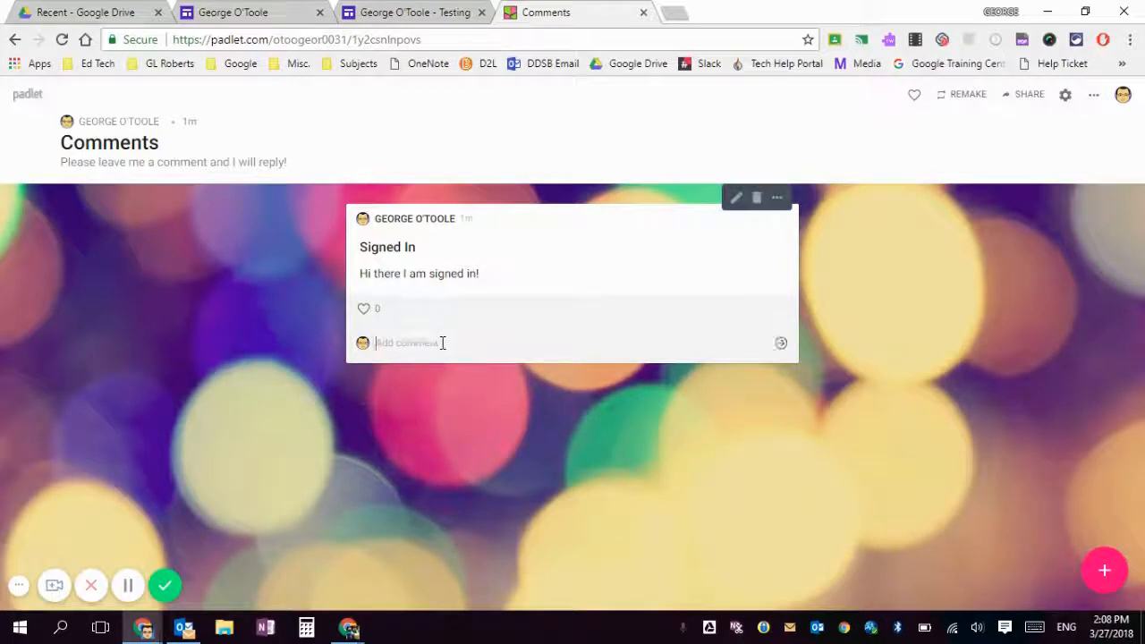
{"action": "left_click", "coordinate": [363, 308]}
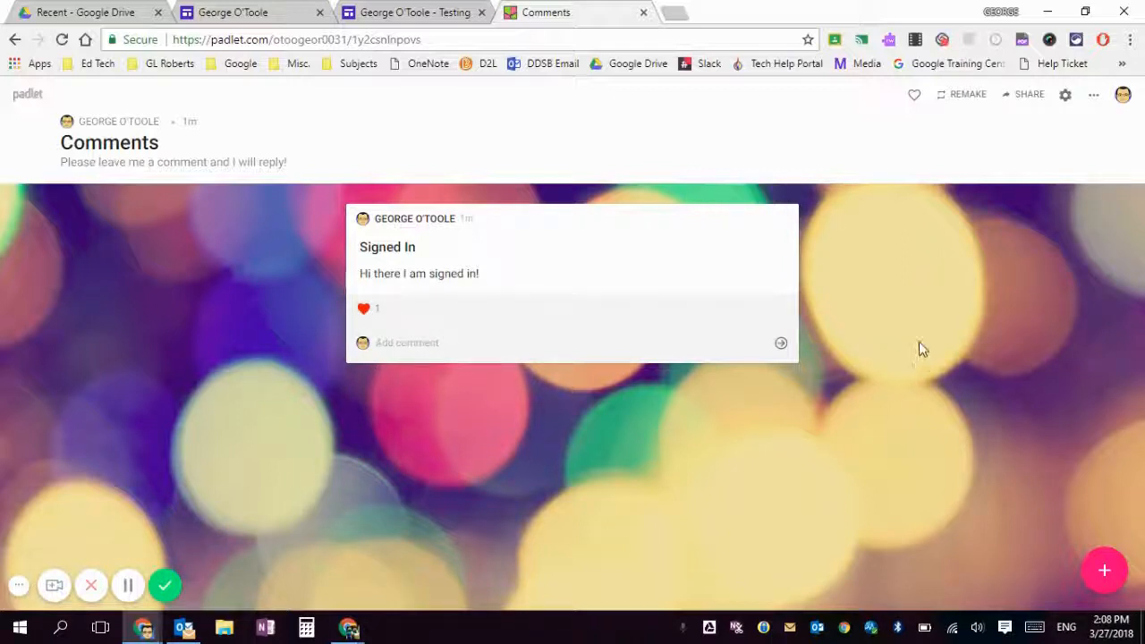
- Copy the link to the Comments padlet from its share and embed options
{"action": "left_click", "coordinate": [1095, 99]}
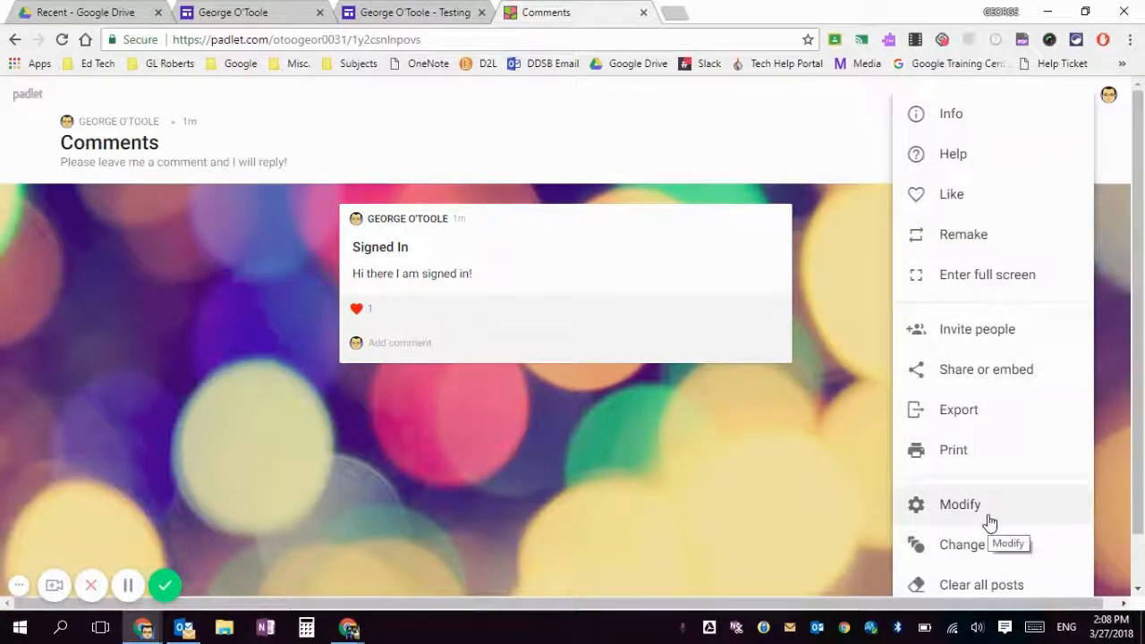
{"action": "left_click", "coordinate": [937, 373]}
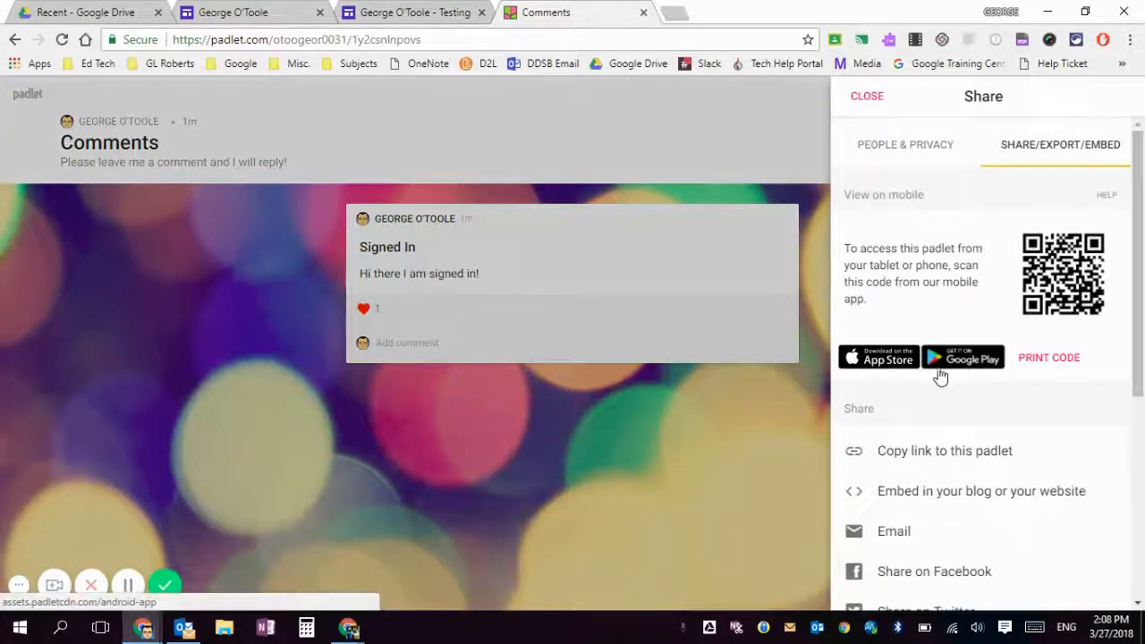
{"action": "left_click", "coordinate": [921, 459]}
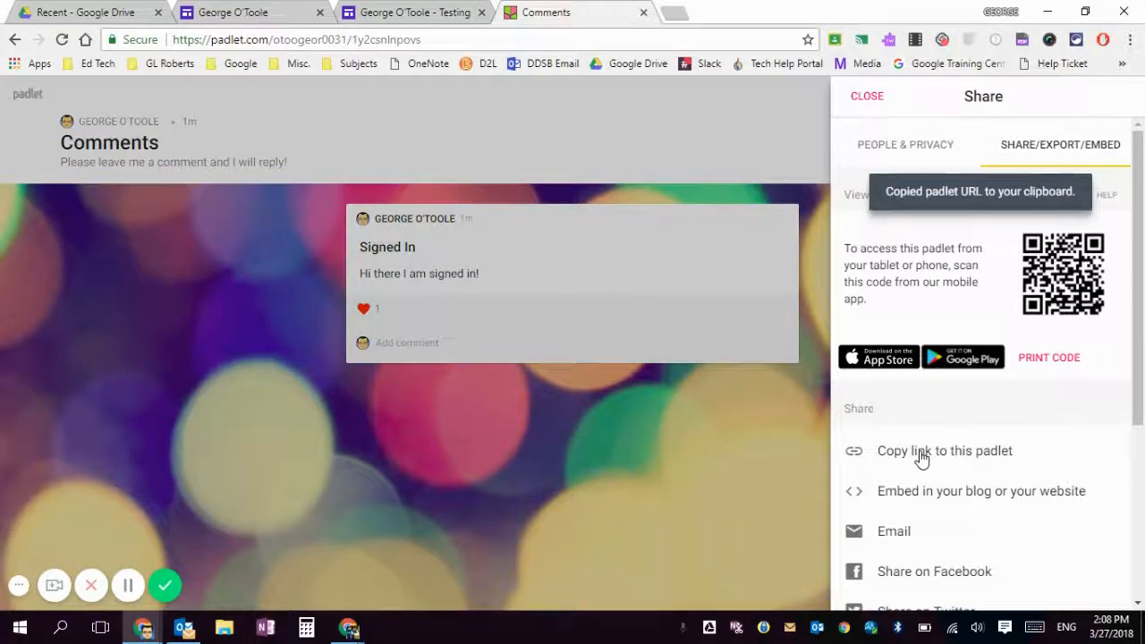
- Look over the published Testing page and the comments padlet already embedded on it
{"action": "left_click", "coordinate": [418, 18]}
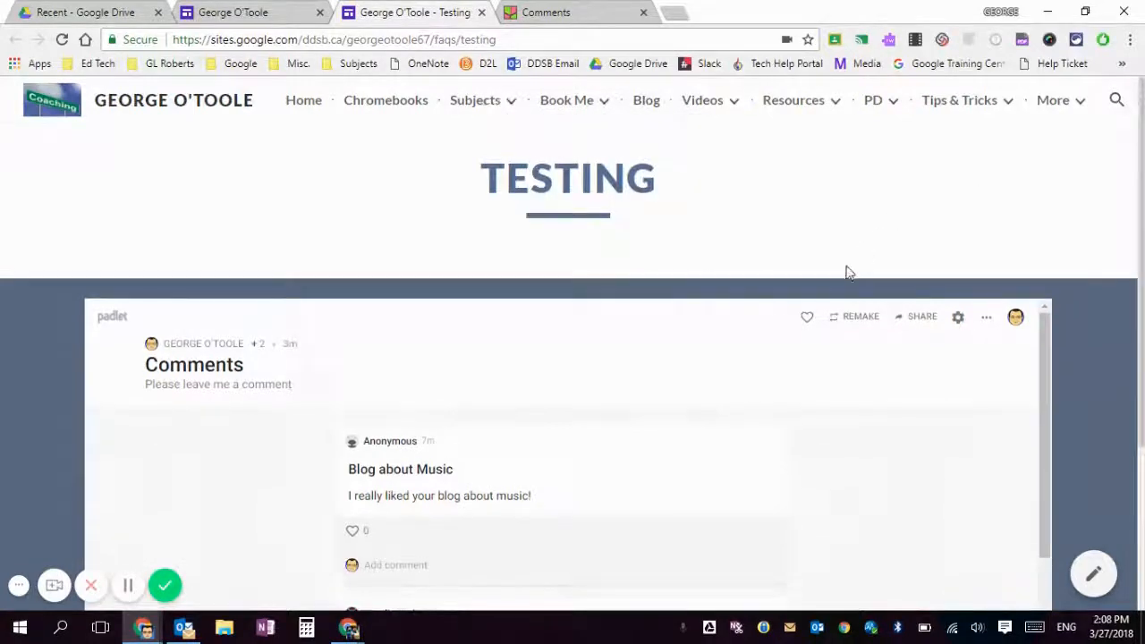
{"action": "scroll", "coordinate": [848, 274], "scroll_direction": "down", "scroll_amount": 1}
{"action": "scroll", "coordinate": [848, 274], "scroll_direction": "down", "scroll_amount": 5}
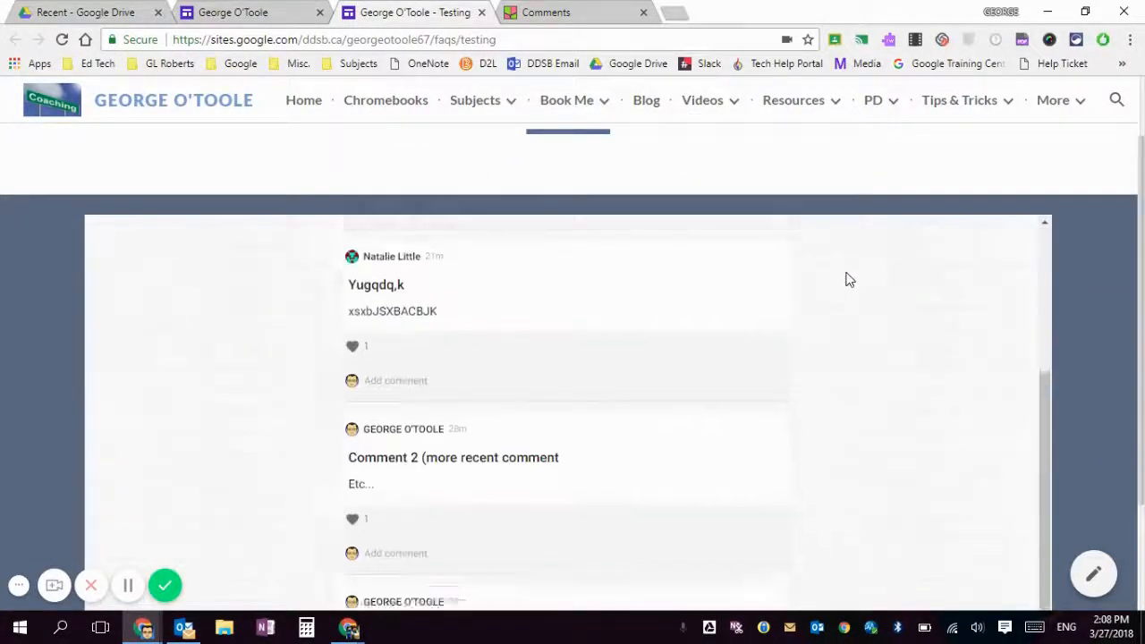
{"action": "scroll", "coordinate": [848, 301], "scroll_direction": "down", "scroll_amount": 2}
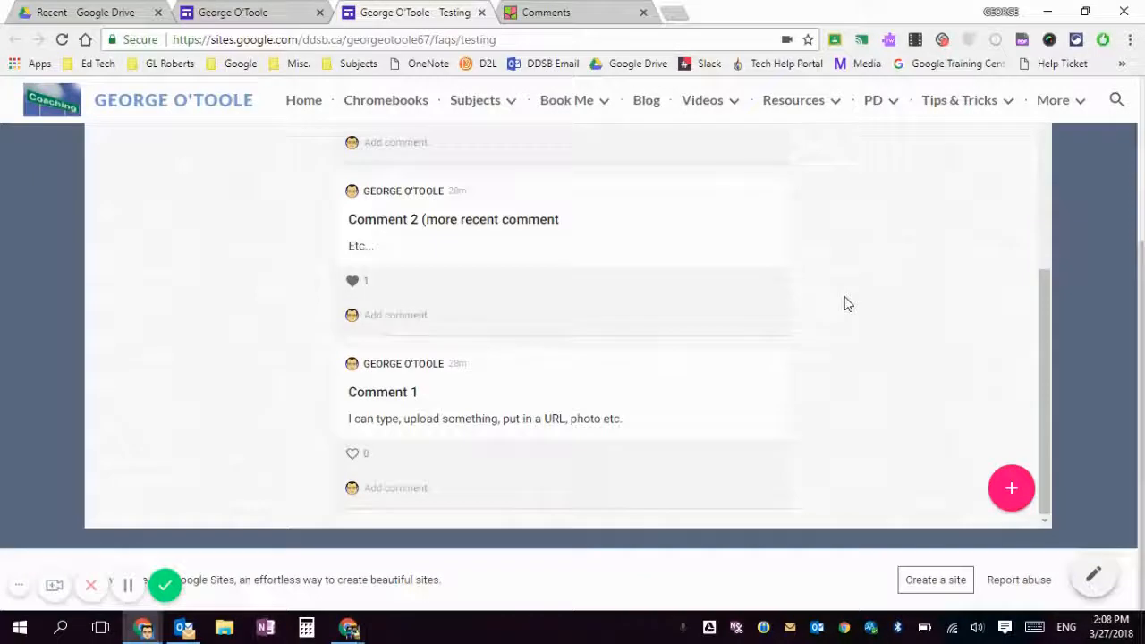
- In the Google Sites editor, embed the new padlet on the Testing page by its copied URL, using the Whole page display
{"action": "left_click", "coordinate": [256, 13]}
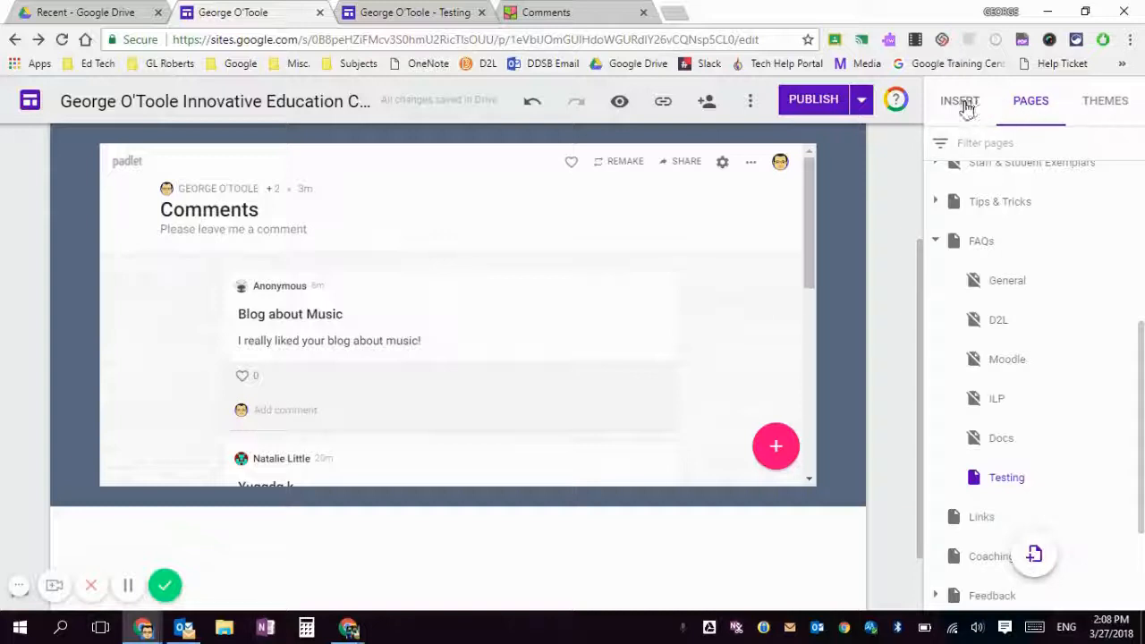
{"action": "left_click", "coordinate": [964, 103]}
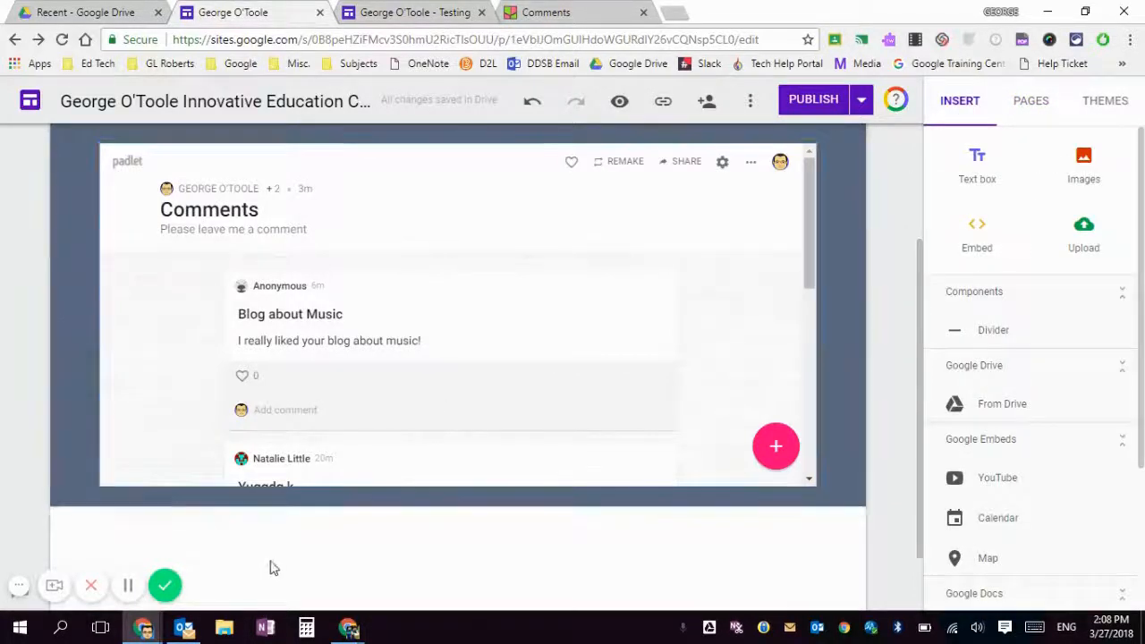
{"action": "left_click", "coordinate": [978, 233]}
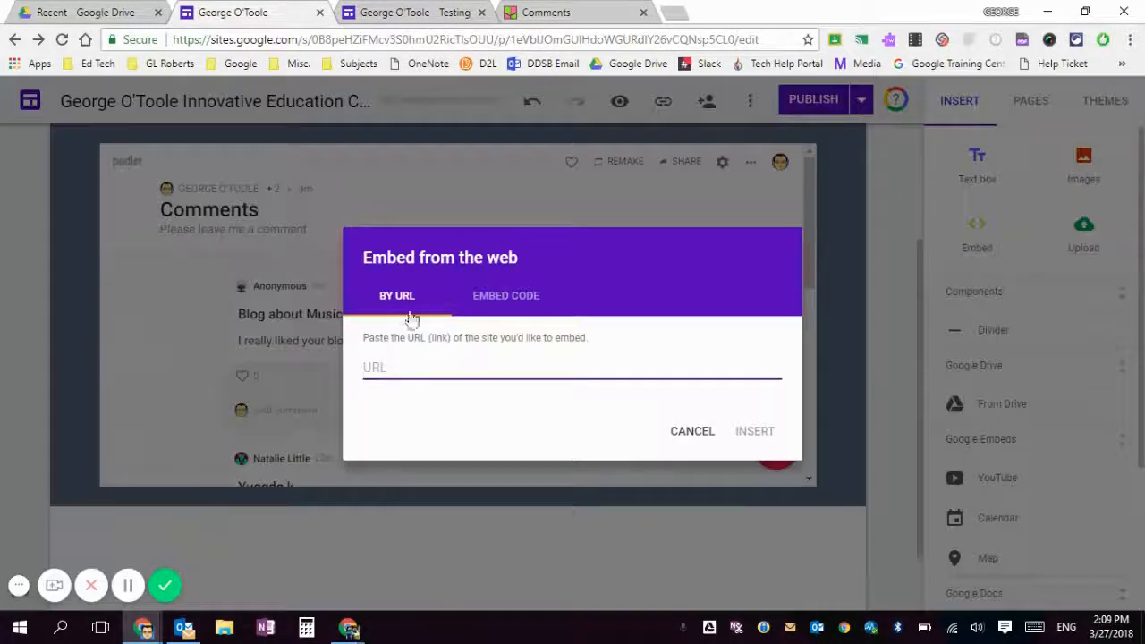
{"action": "left_click", "coordinate": [511, 293]}
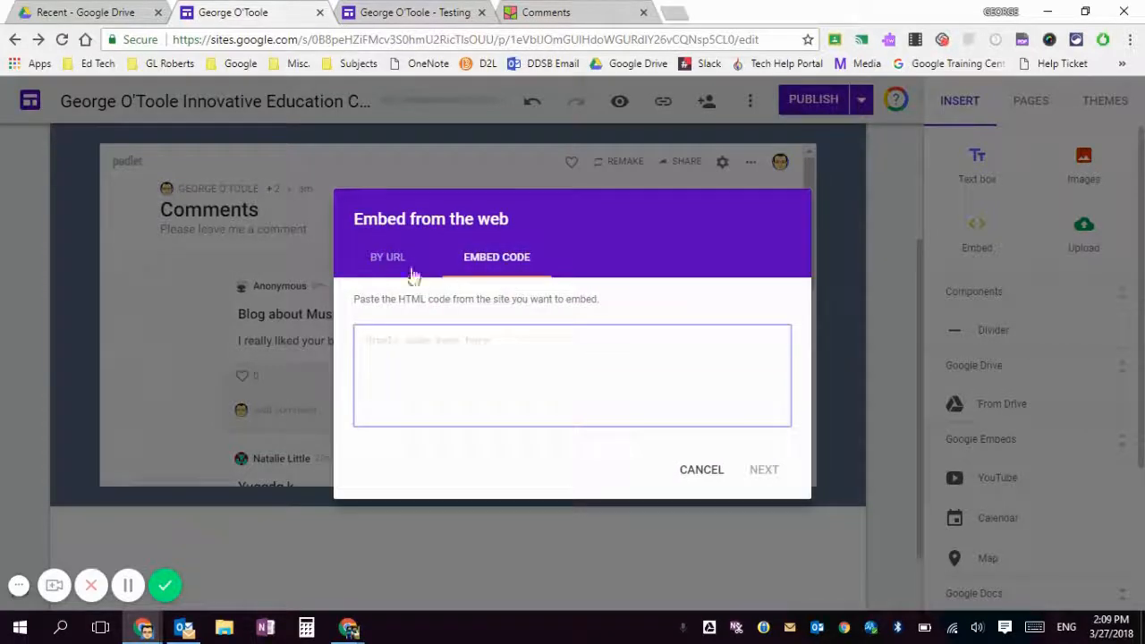
{"action": "left_click", "coordinate": [402, 259]}
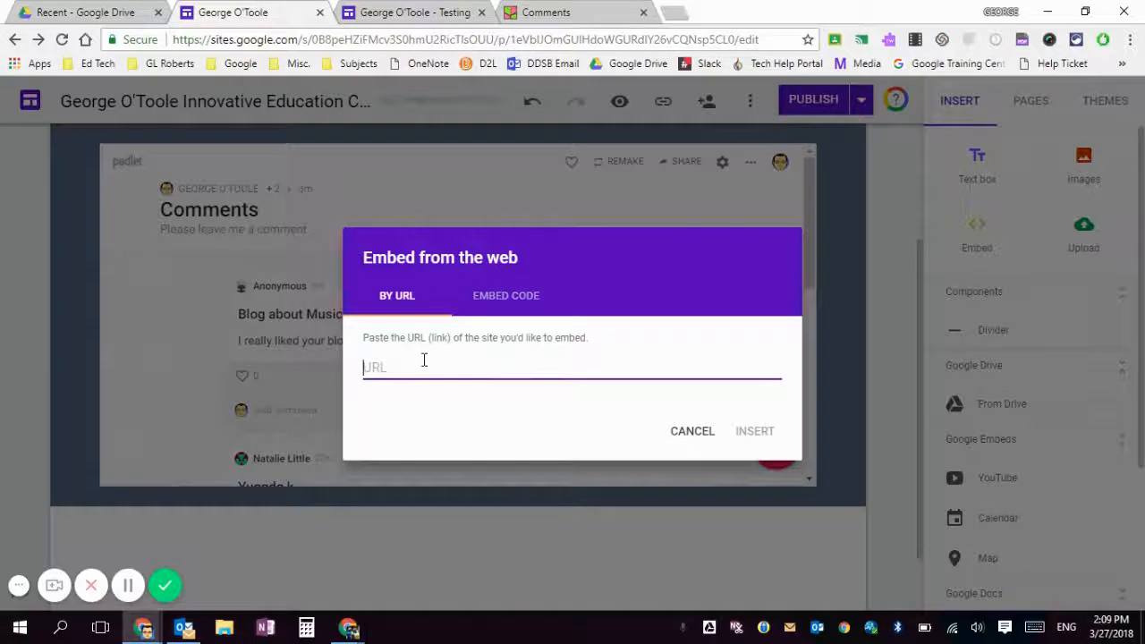
{"action": "key", "text": "ctrl+v"}
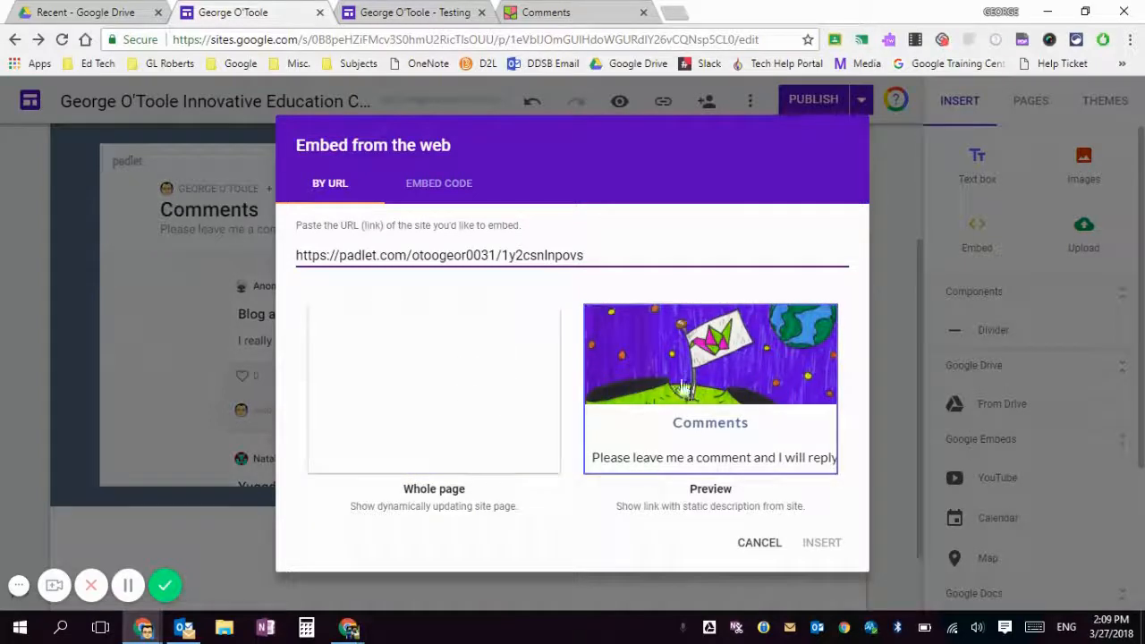
{"action": "left_click", "coordinate": [406, 408]}
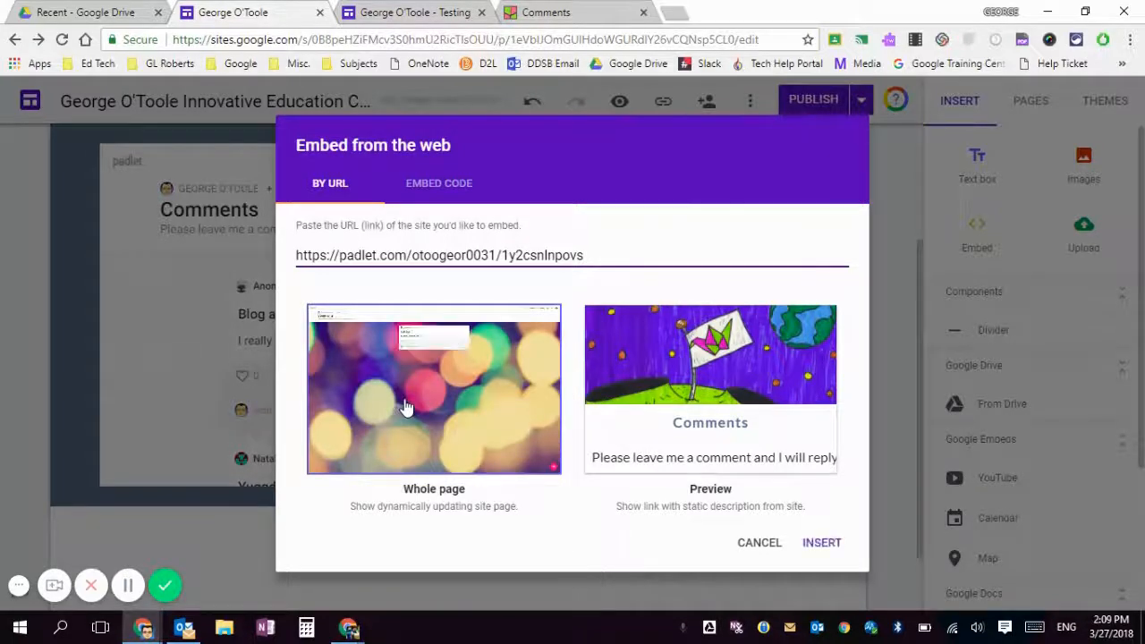
{"action": "left_click", "coordinate": [822, 547]}
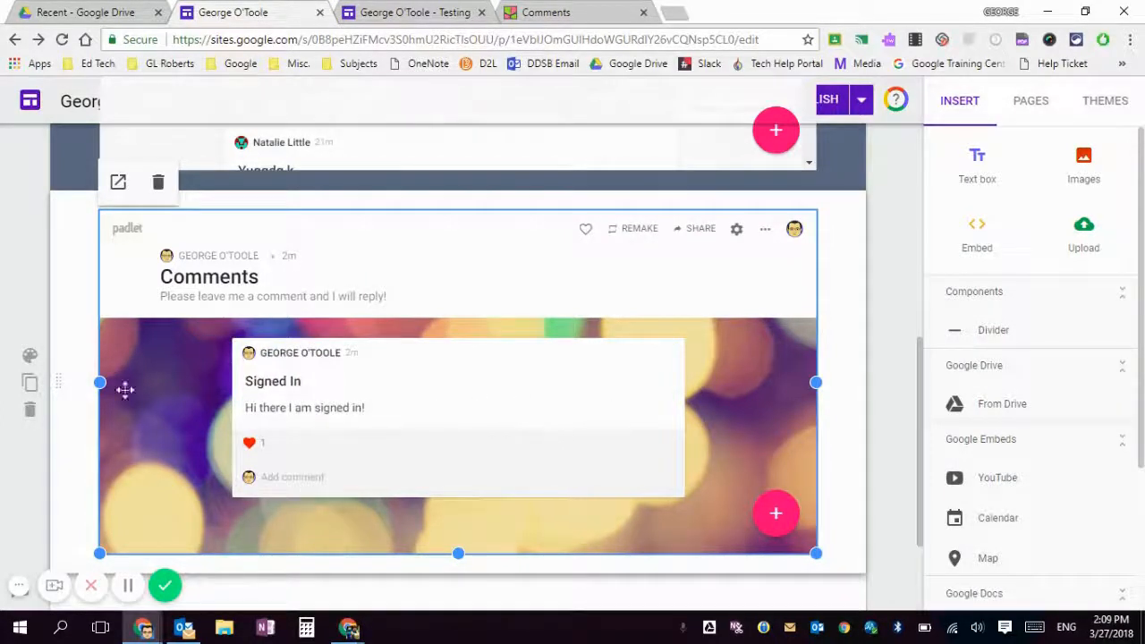
- Set the background of the new padlet's section to the Emphasis 2 style
{"action": "left_click", "coordinate": [30, 357]}
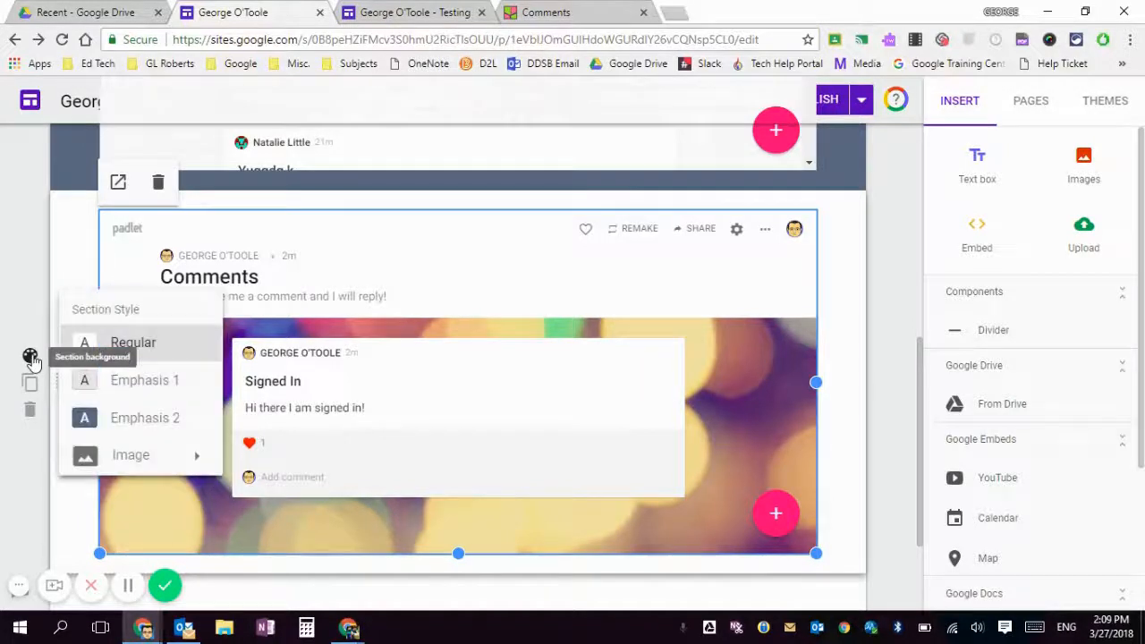
{"action": "left_click", "coordinate": [148, 428]}
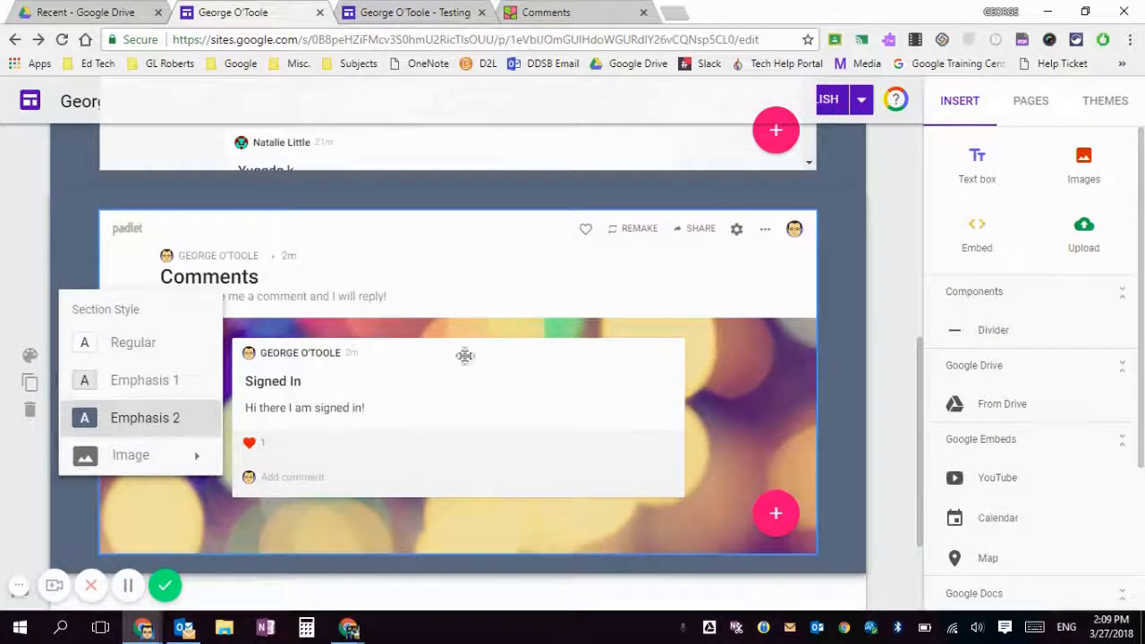
{"action": "left_click", "coordinate": [75, 207]}
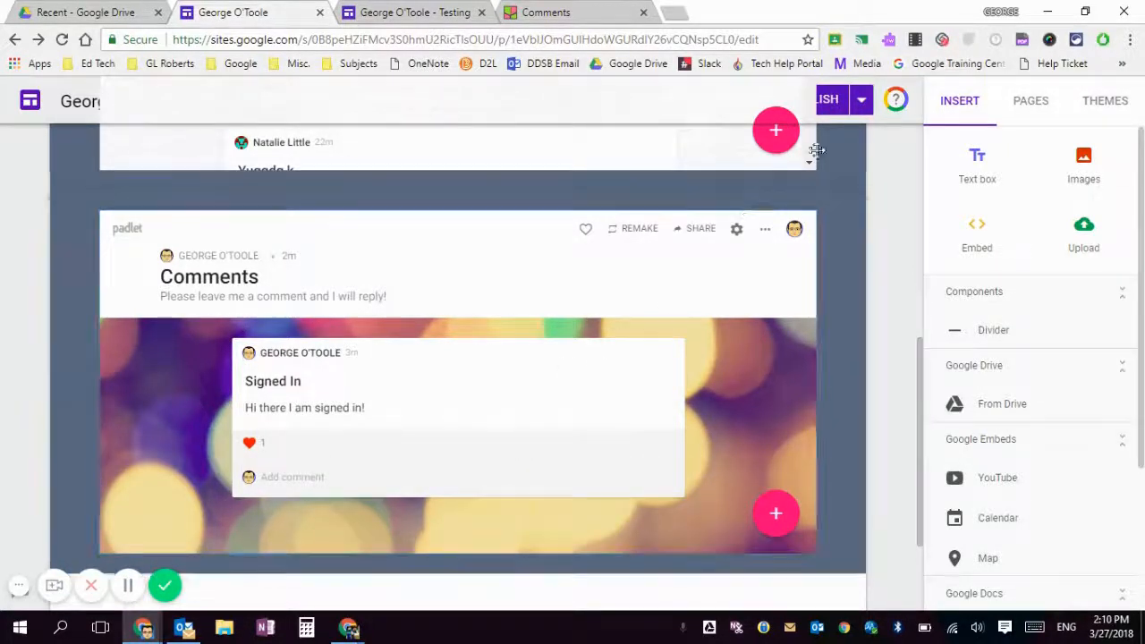
- Publish the site and view the newly embedded Comments padlet on the live Testing page
{"action": "left_click", "coordinate": [829, 101]}
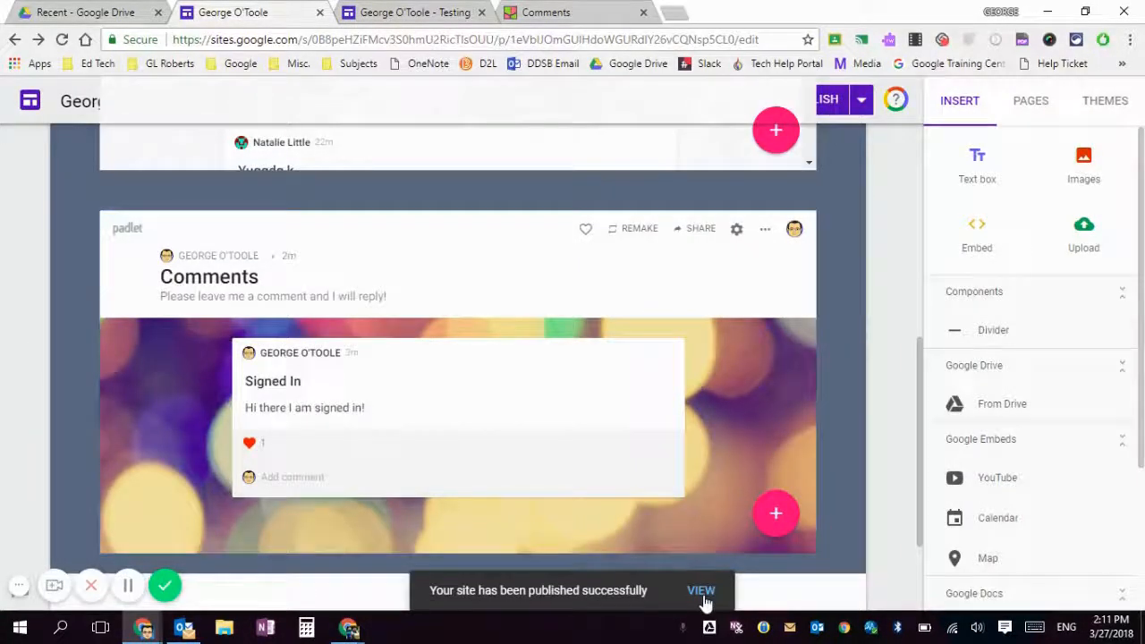
{"action": "left_click", "coordinate": [701, 592]}
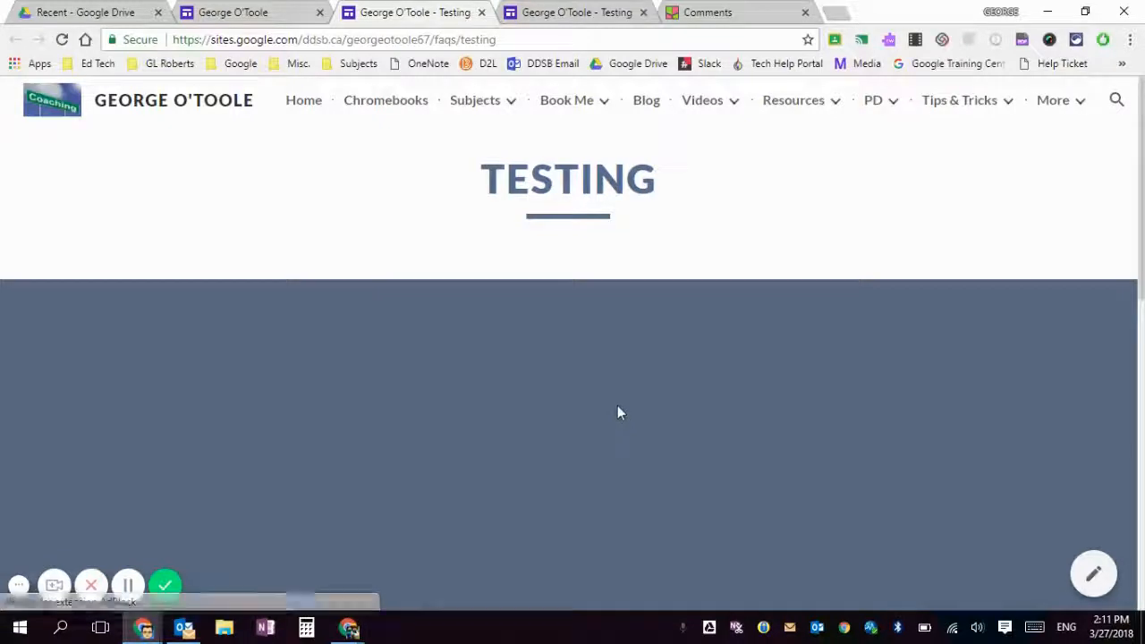
{"action": "scroll", "coordinate": [618, 411], "scroll_direction": "down", "scroll_amount": 1}
{"action": "scroll", "coordinate": [617, 411], "scroll_direction": "down", "scroll_amount": 1}
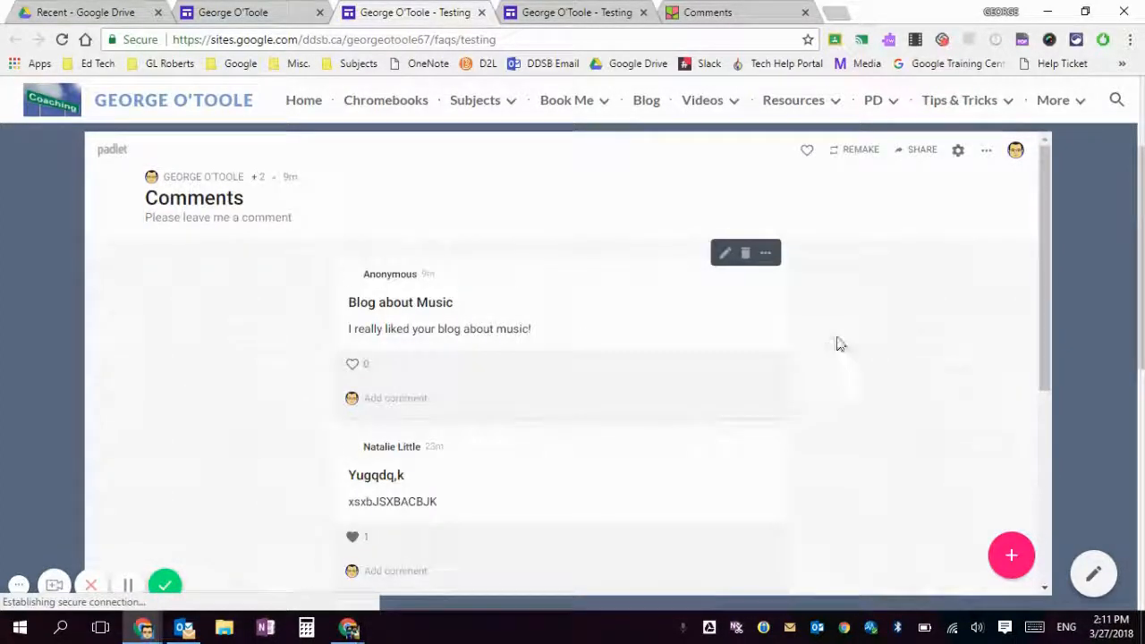
{"action": "scroll", "coordinate": [841, 351], "scroll_direction": "down", "scroll_amount": 1}
{"action": "scroll", "coordinate": [866, 360], "scroll_direction": "down", "scroll_amount": 3}
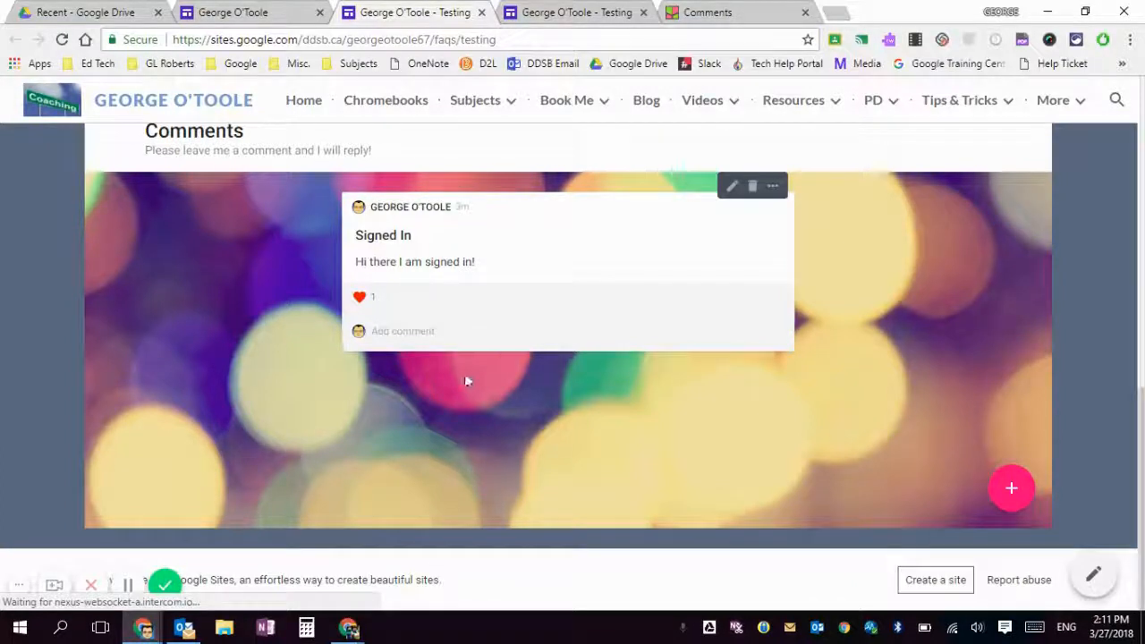
{"action": "scroll", "coordinate": [472, 408], "scroll_direction": "up", "scroll_amount": 1}
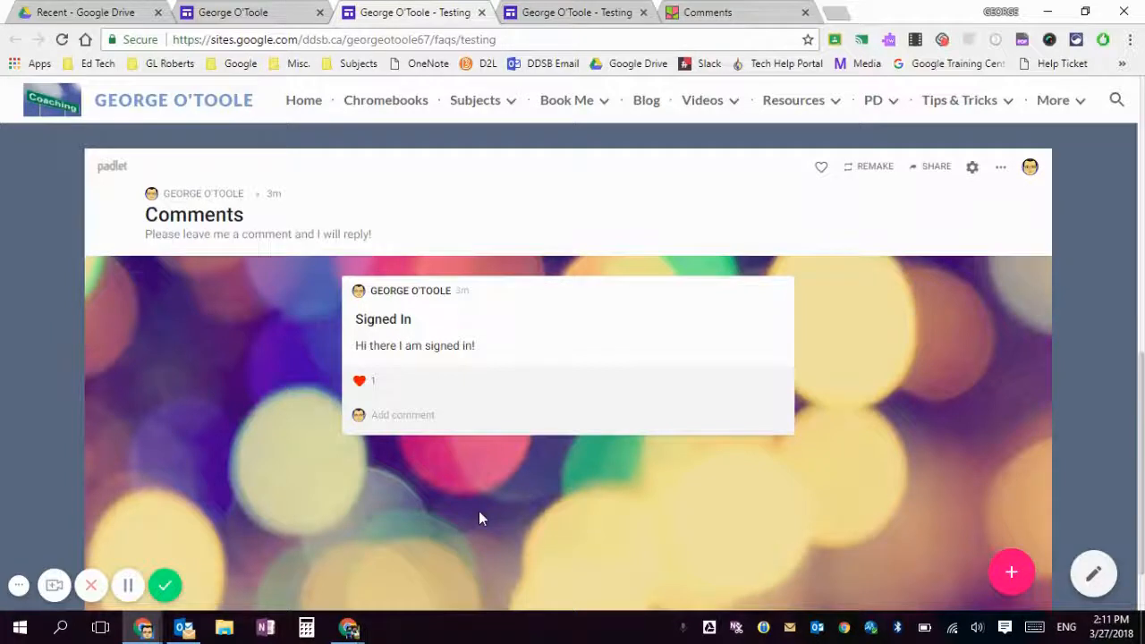
- Start a new post in the Comments padlet embedded on the published Testing page
{"action": "double_click", "coordinate": [479, 518]}
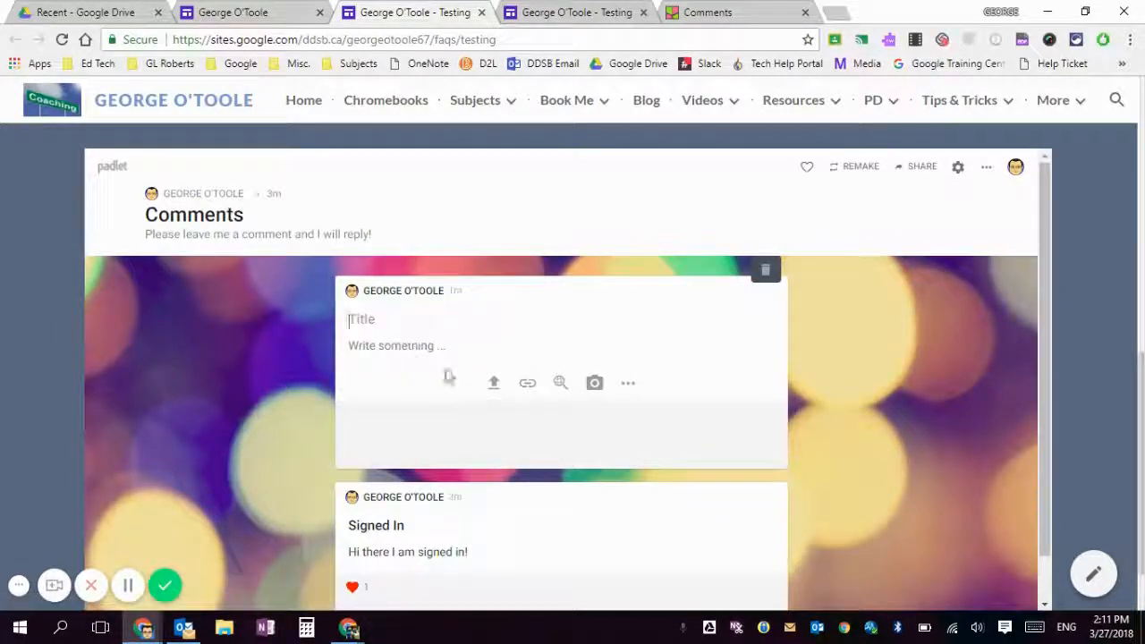